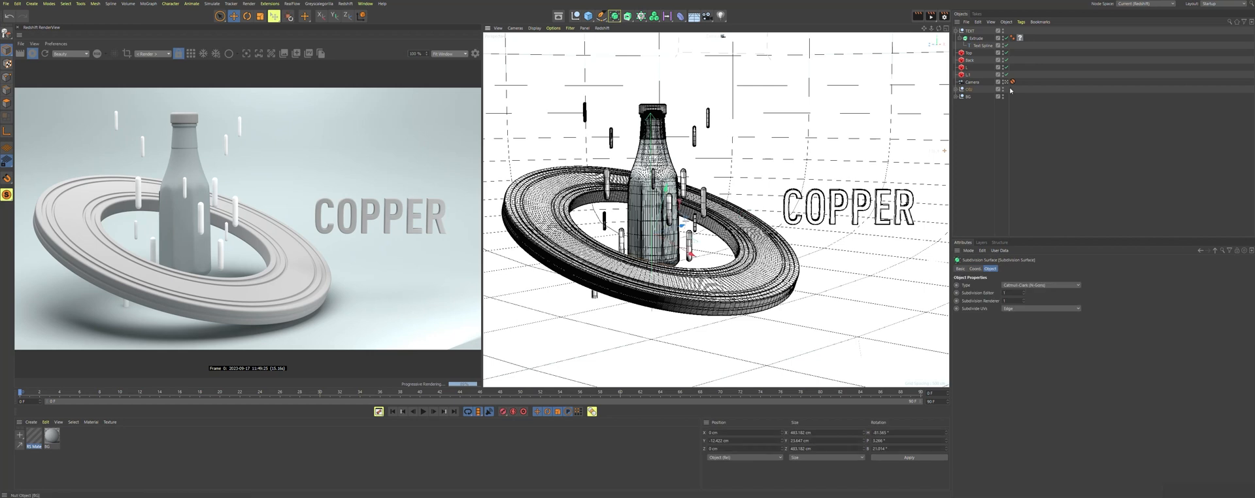
- Assign the RS Material to the ring mesh under the Subdivision Surface and open its shader graph in an enlarged window
left_click(955, 89)
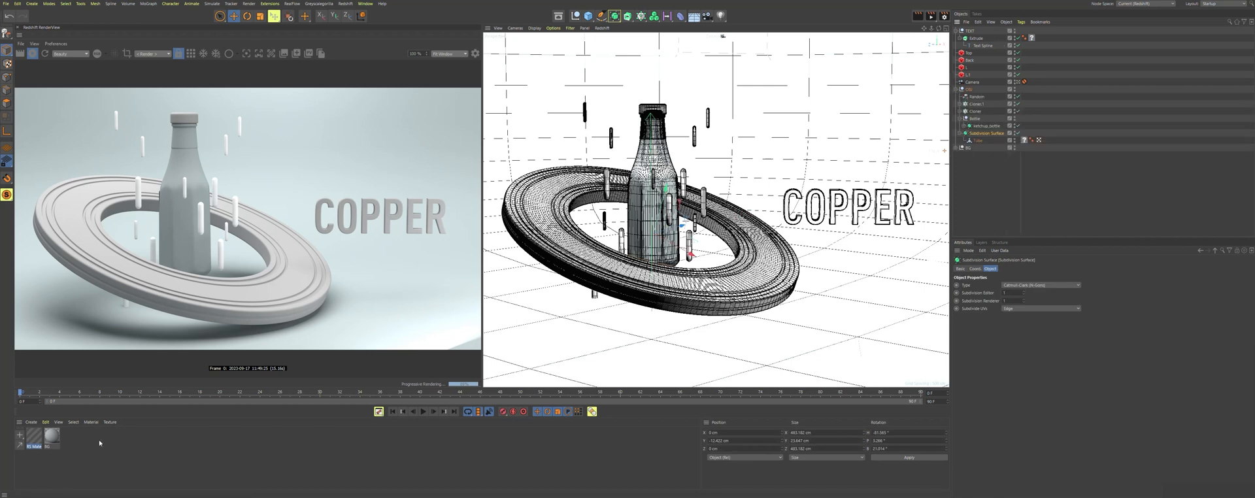
left_click_drag(41, 438, 1024, 140)
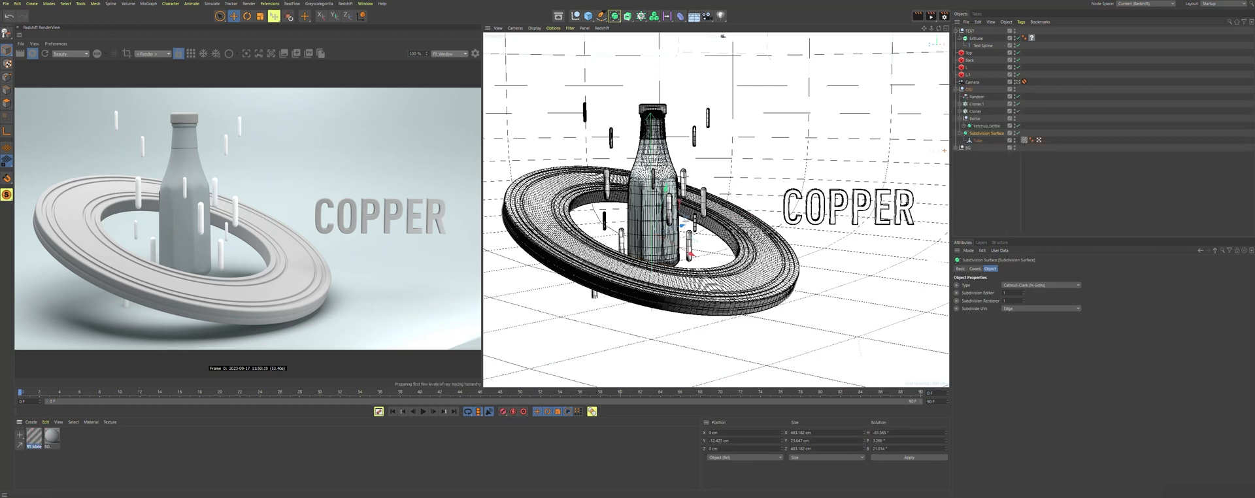
double_click(33, 437)
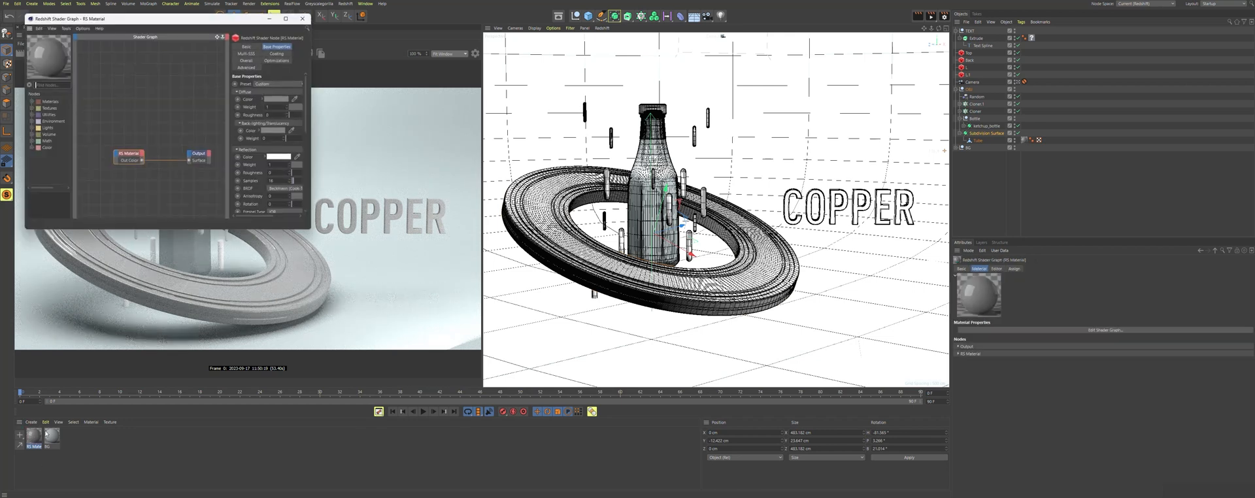
left_click_drag(193, 25, 727, 114)
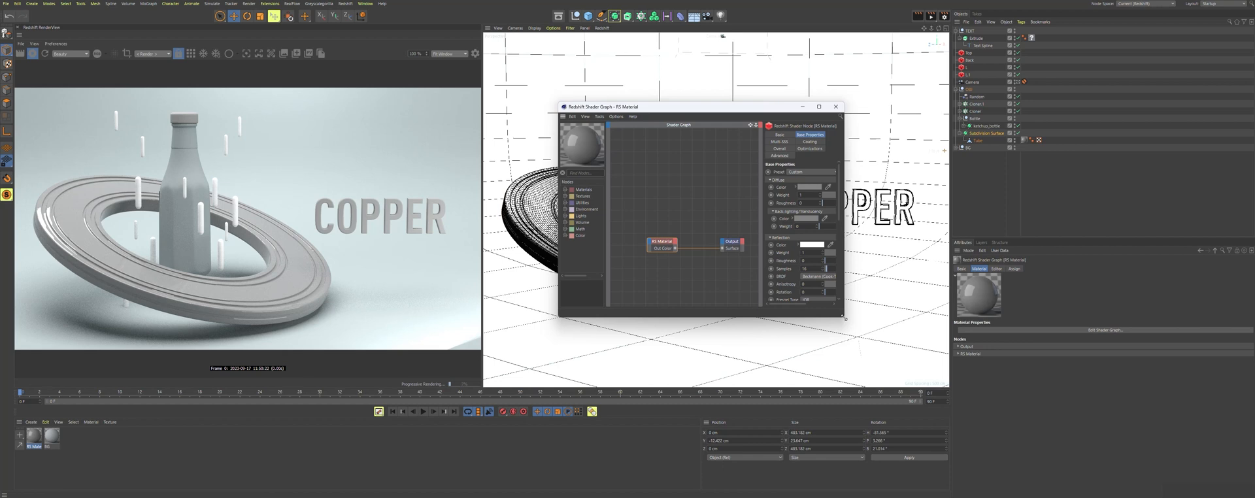
left_click_drag(841, 319, 1007, 388)
left_click_drag(850, 107, 740, 74)
- Set the RS Material's base properties preset to Copper and reposition the material and output nodes
left_click(814, 126)
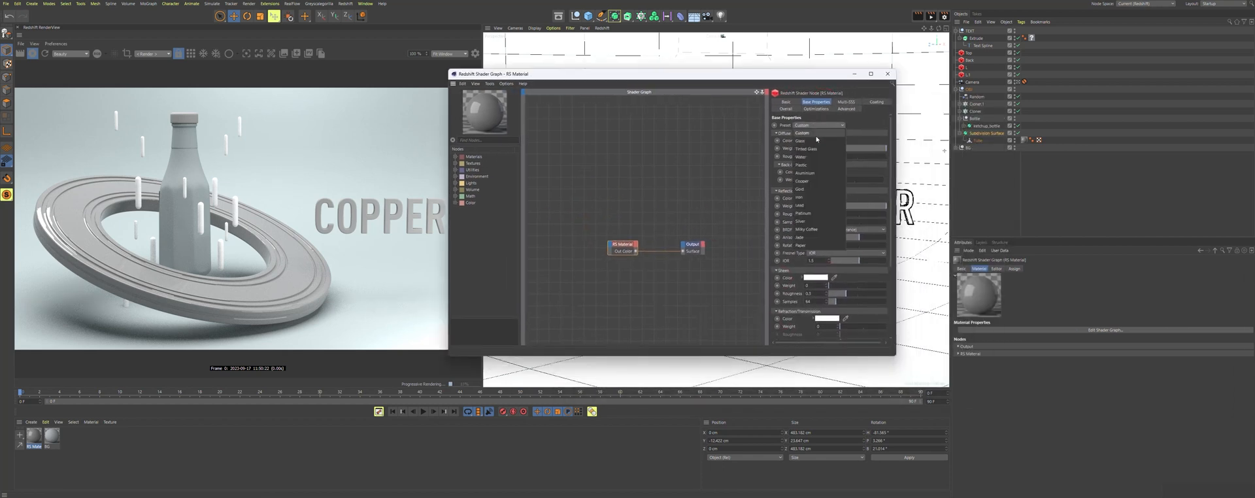
left_click(808, 180)
left_click_drag(714, 216, 634, 239)
- Search the nodes for noise and add a Maxon Noise node upstream of the RS Material node
left_click(480, 140)
type("NO")
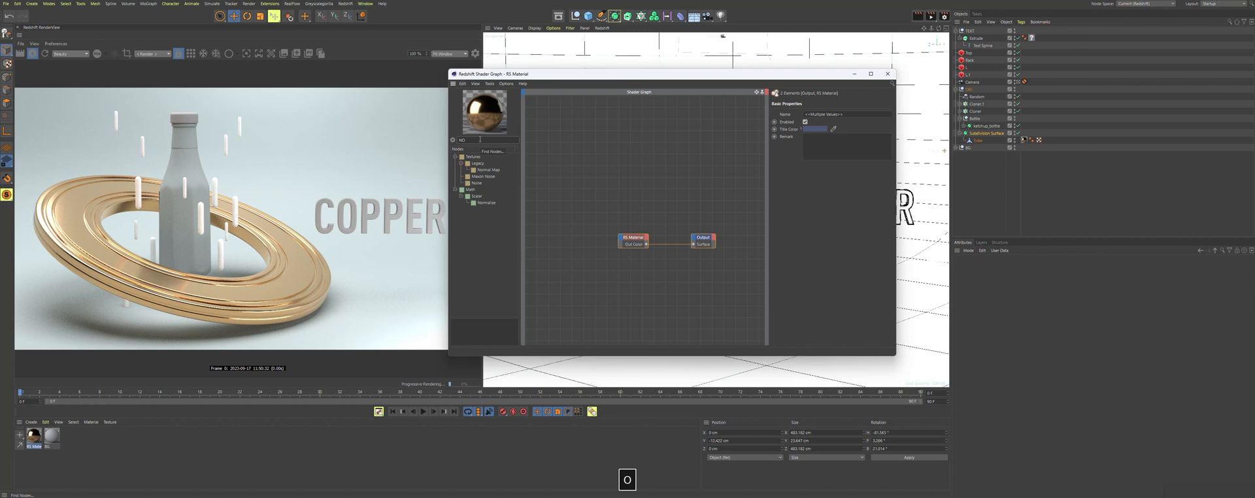
left_click_drag(483, 177, 529, 201)
left_click_drag(579, 229, 578, 227)
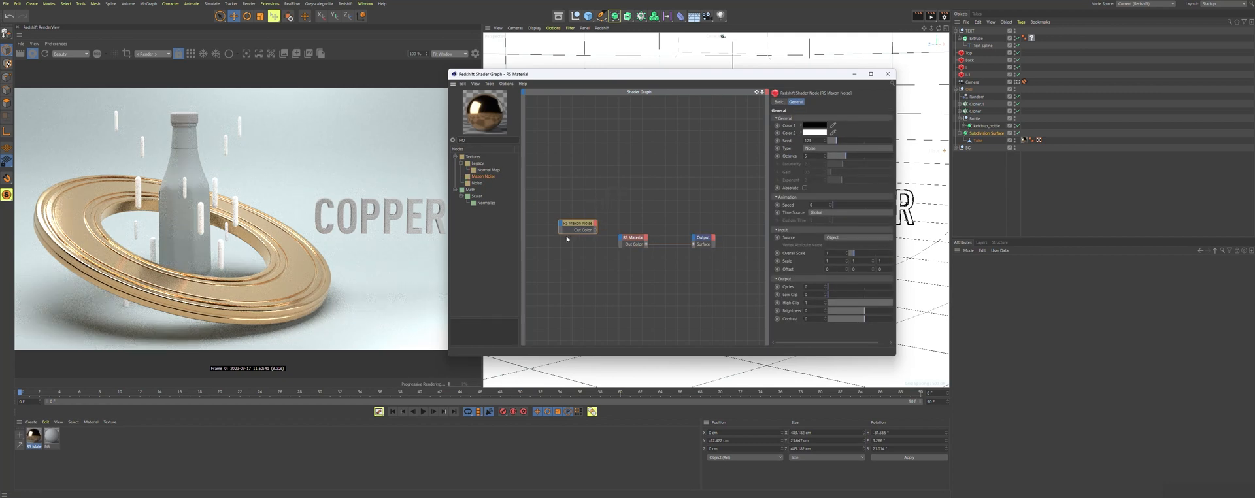
left_click_drag(579, 223, 561, 213)
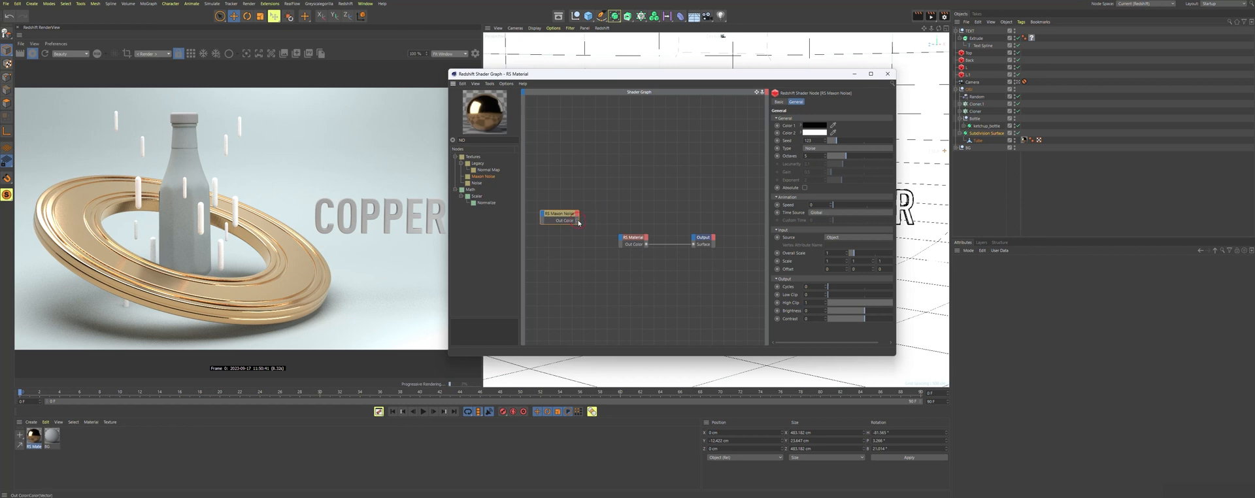
- Connect the Maxon Noise colour output to the RS Material's overall Bump Input
left_click_drag(627, 245, 624, 242)
mouse_move(654, 305)
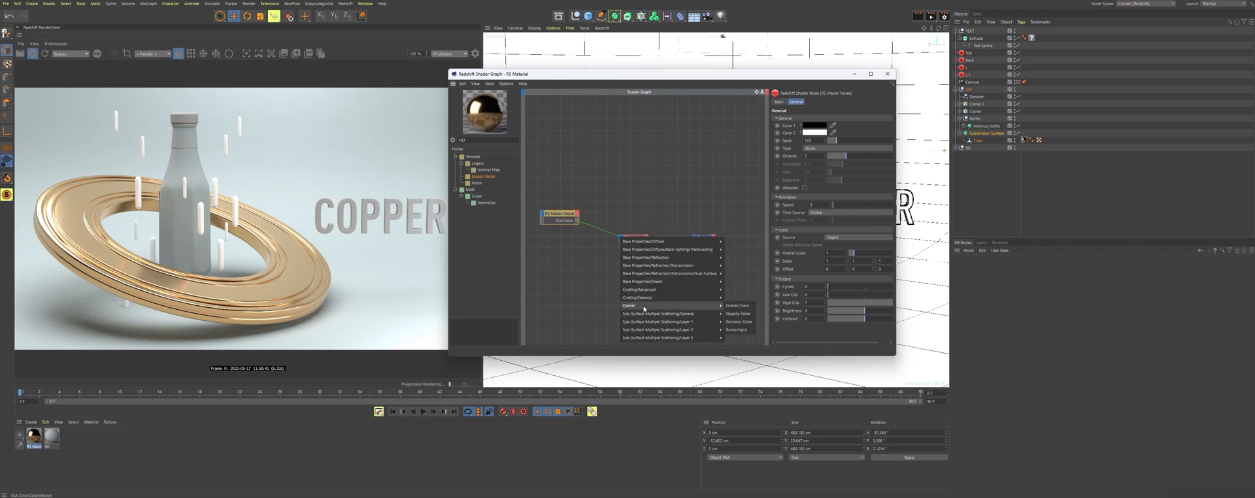
left_click(744, 329)
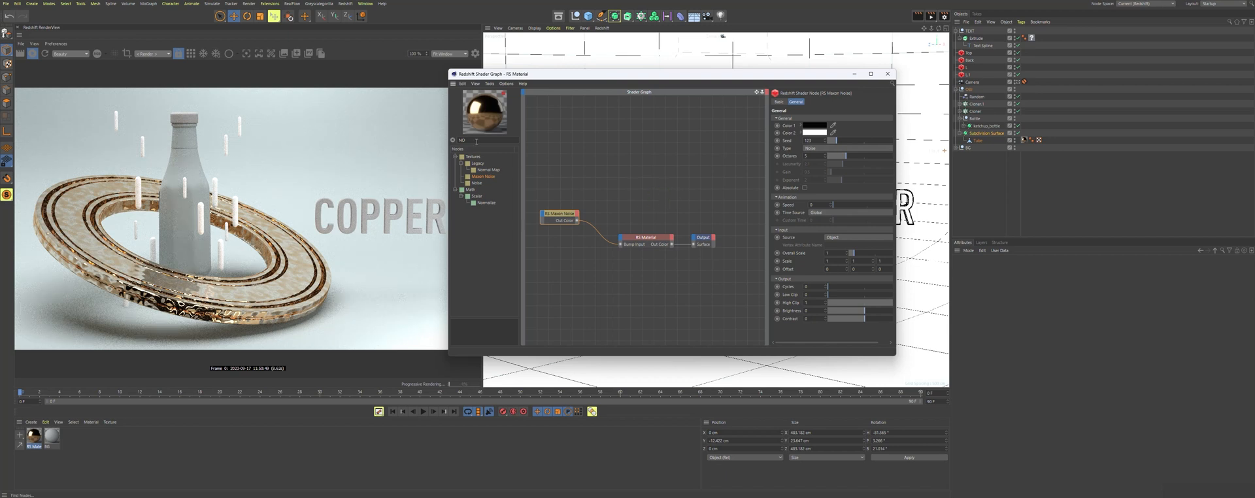
- Insert a Bump Map node between the Maxon Noise and the material's Bump Input, and tidy the node layout
type("BUM")
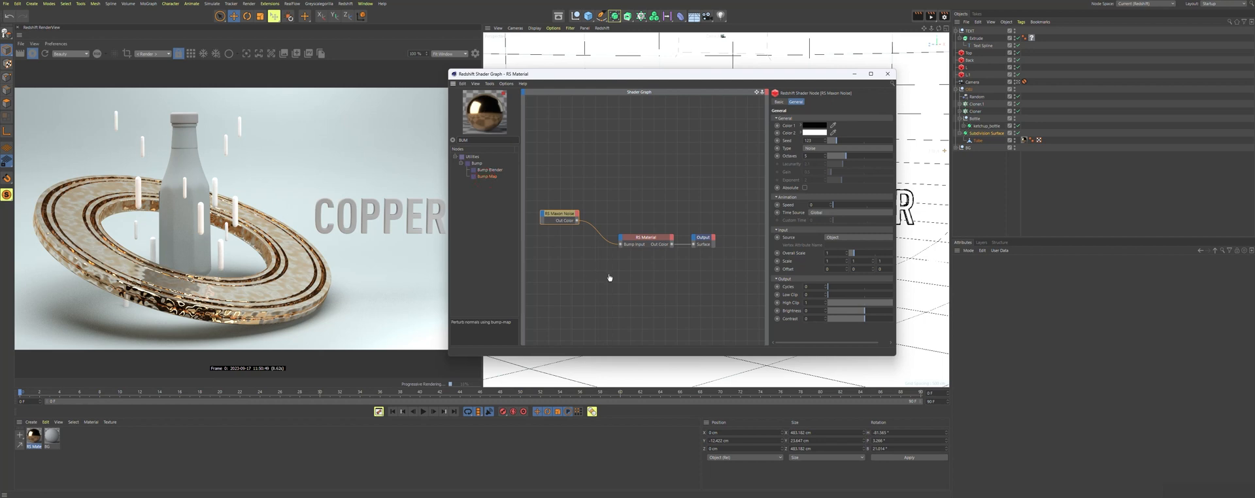
left_click_drag(486, 182, 621, 245)
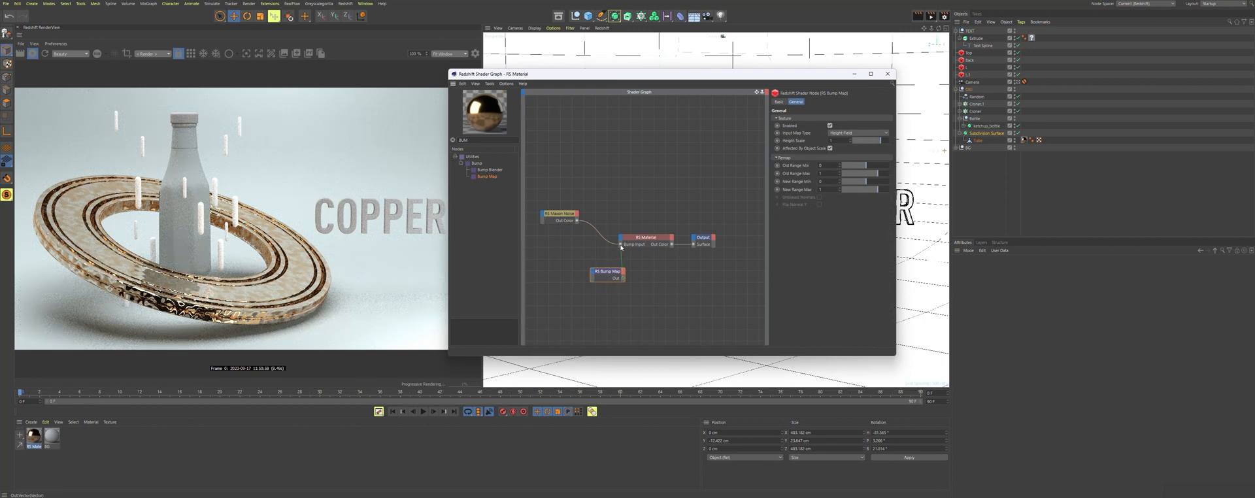
left_click_drag(577, 220, 592, 273)
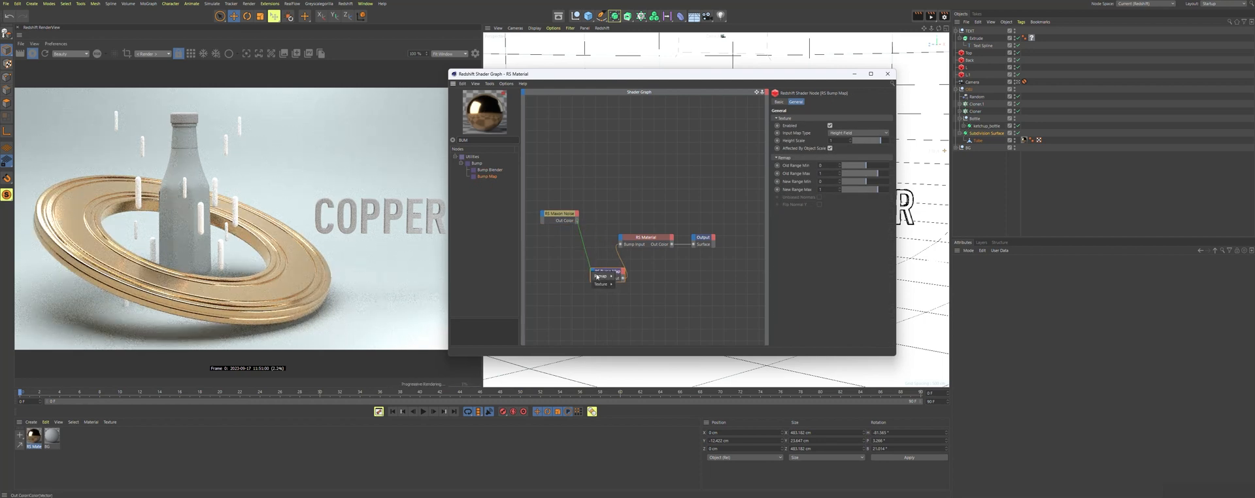
left_click(618, 283)
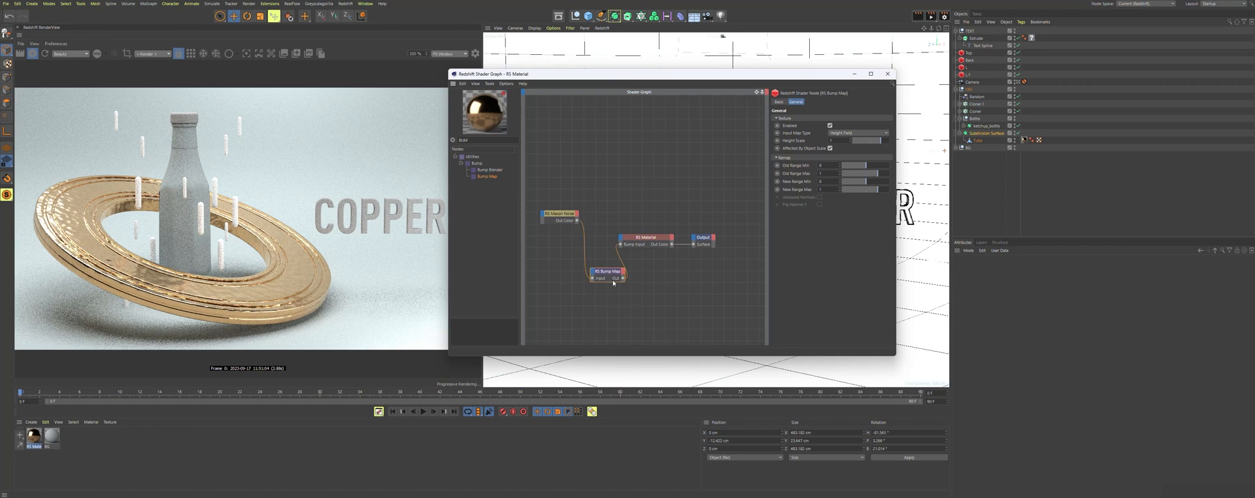
left_click_drag(703, 218, 638, 246)
left_click_drag(559, 214, 549, 219)
left_click_drag(606, 272, 603, 269)
- Set the Maxon Noise type to Voronoi 1
left_click(549, 219)
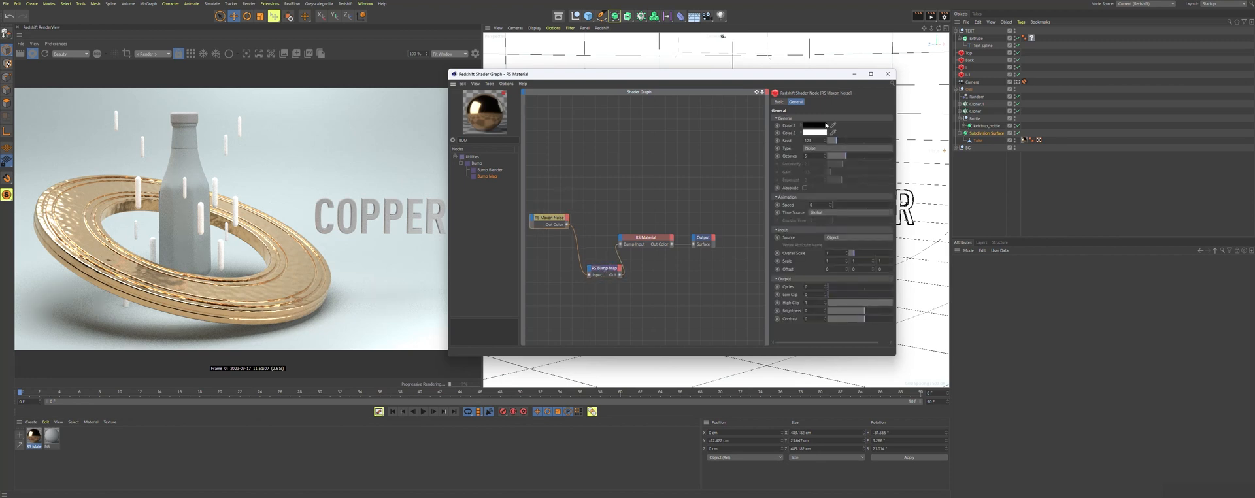
left_click(824, 149)
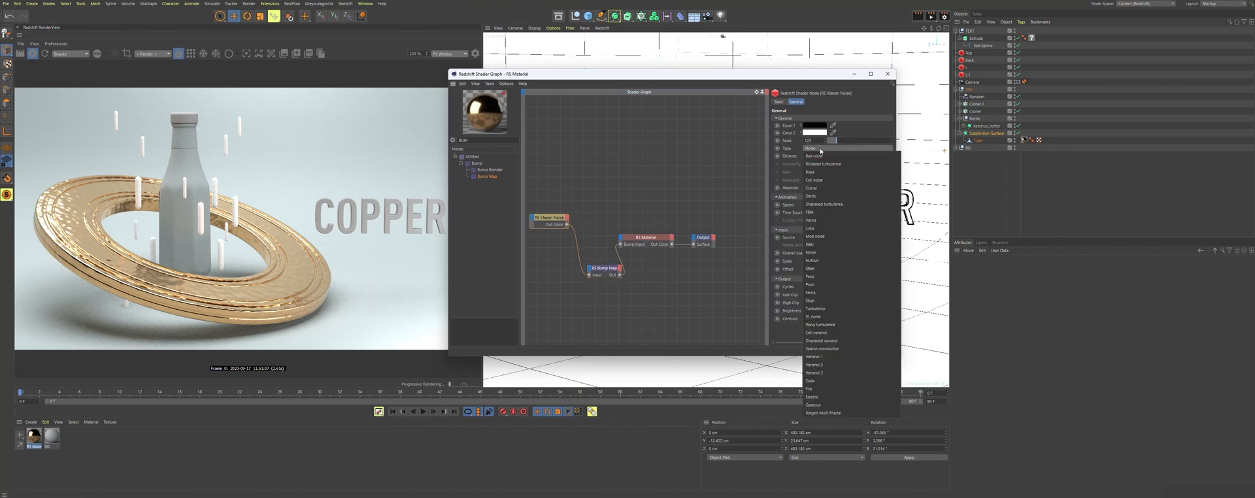
left_click(822, 357)
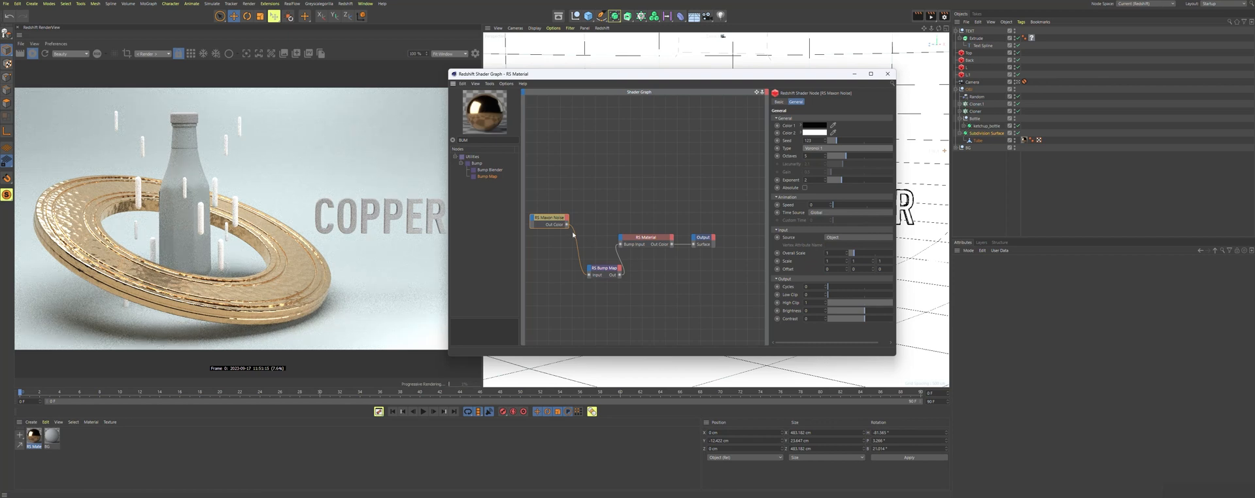
- Preview the Maxon Noise by connecting it directly to the output surface, and increase its overall scale slightly
left_click_drag(566, 224, 694, 244)
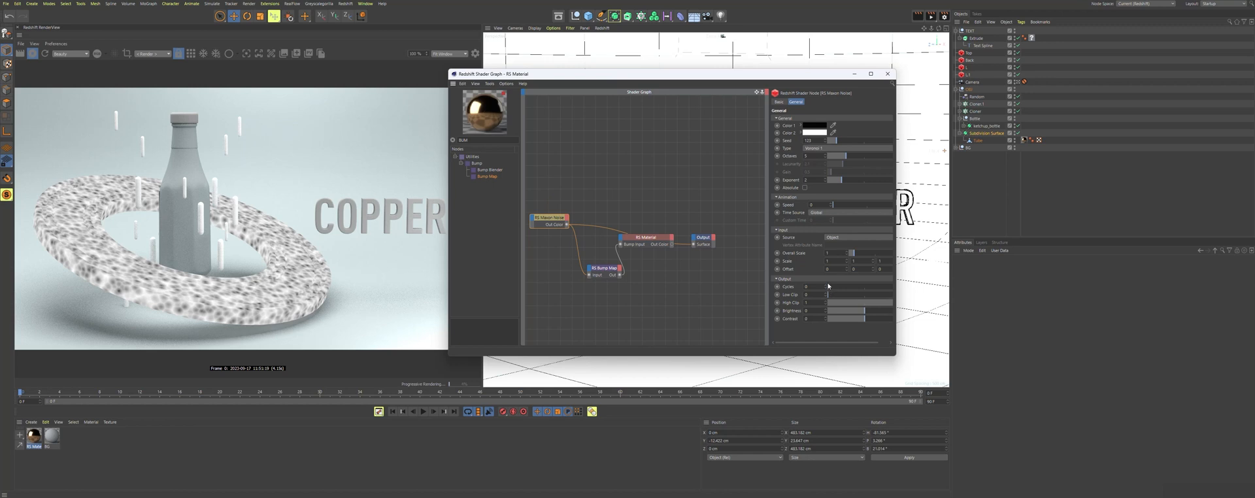
left_click_drag(858, 257, 857, 257)
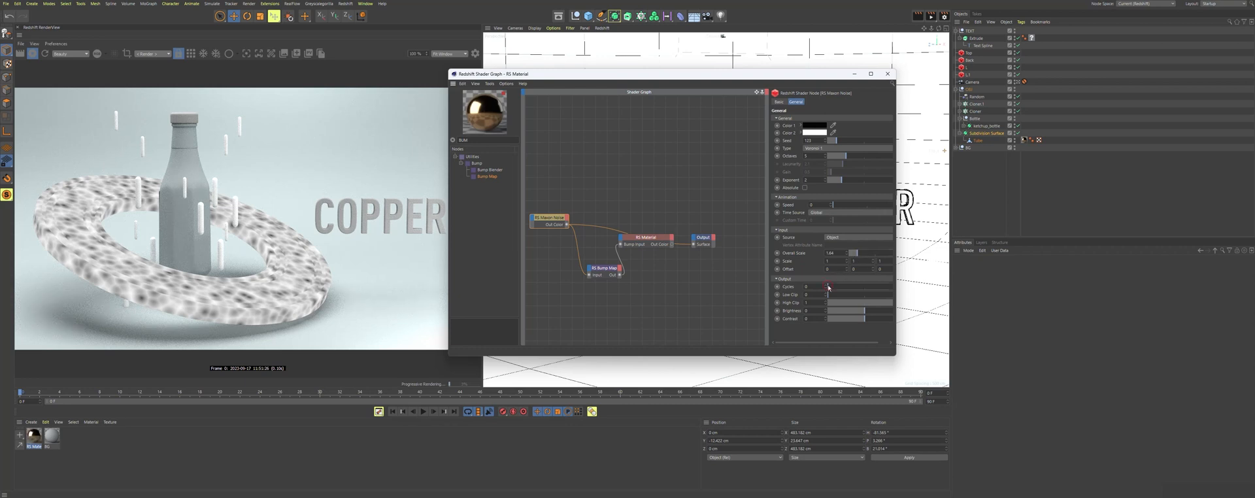
- Try a higher cycles amount on the Maxon Noise and set it to 0.42
left_click_drag(829, 286, 837, 286)
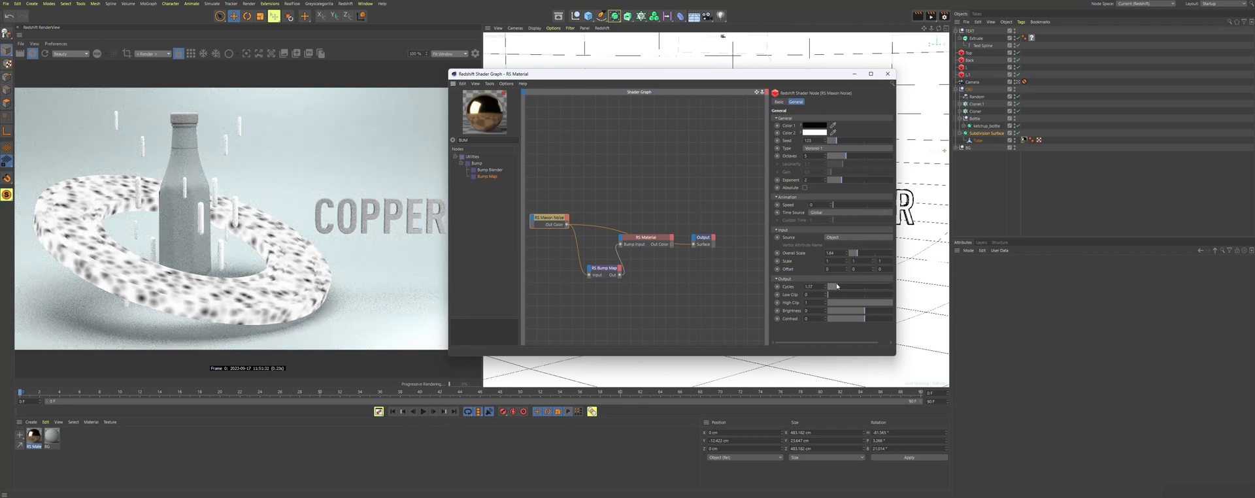
double_click(808, 286)
type("0.42")
key("Return")
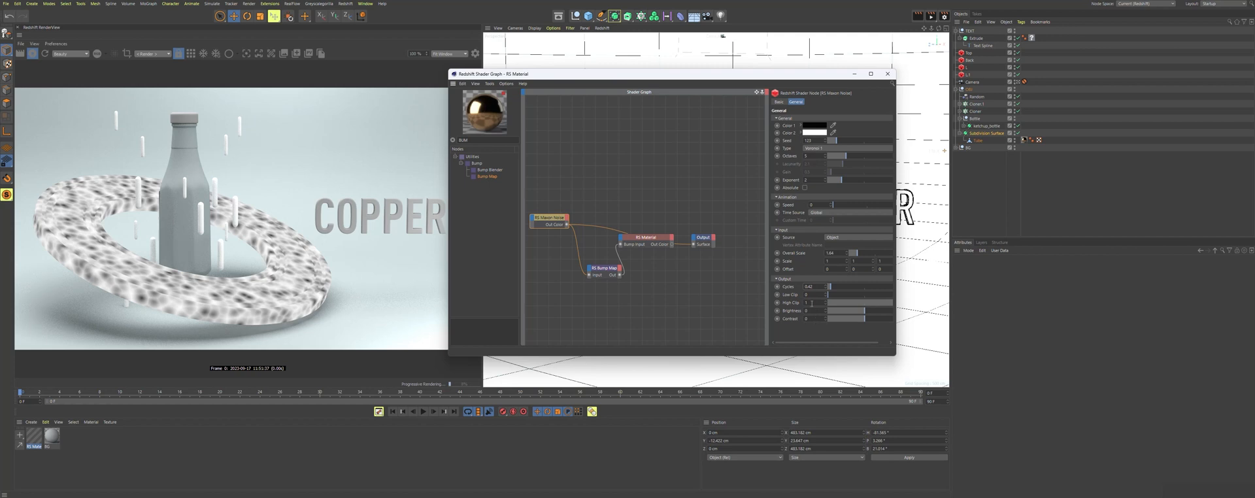
- Set the Maxon Noise's contrast to 0.3 and its octaves to 4.7
type("0.3")
key("Return")
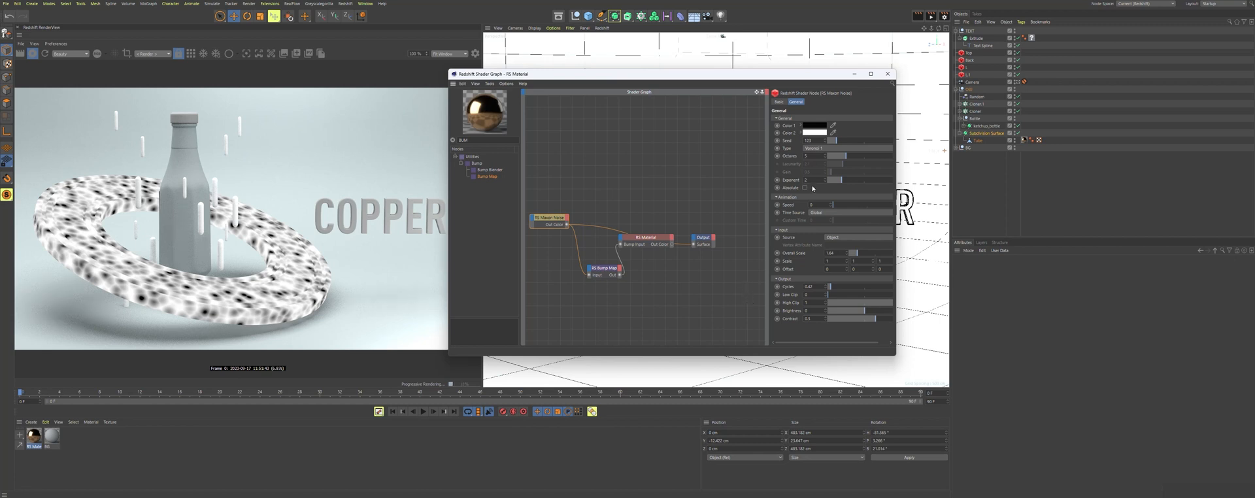
left_click_drag(844, 159, 867, 159)
left_click(821, 154)
type("4.7")
key("Return")
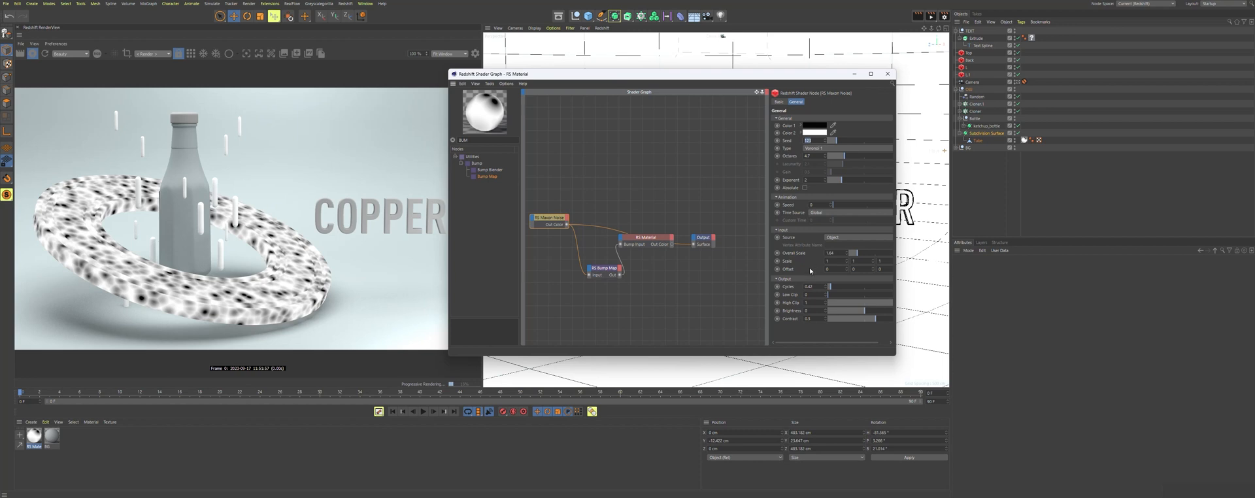
- Set the noise's cycles to 0.1, and try an overall scale of 0.1 before enlarging the pattern again
left_click(816, 287)
type("0.1")
key("Return")
double_click(840, 253)
type("0")
key("Return")
type("0.1")
key("Return")
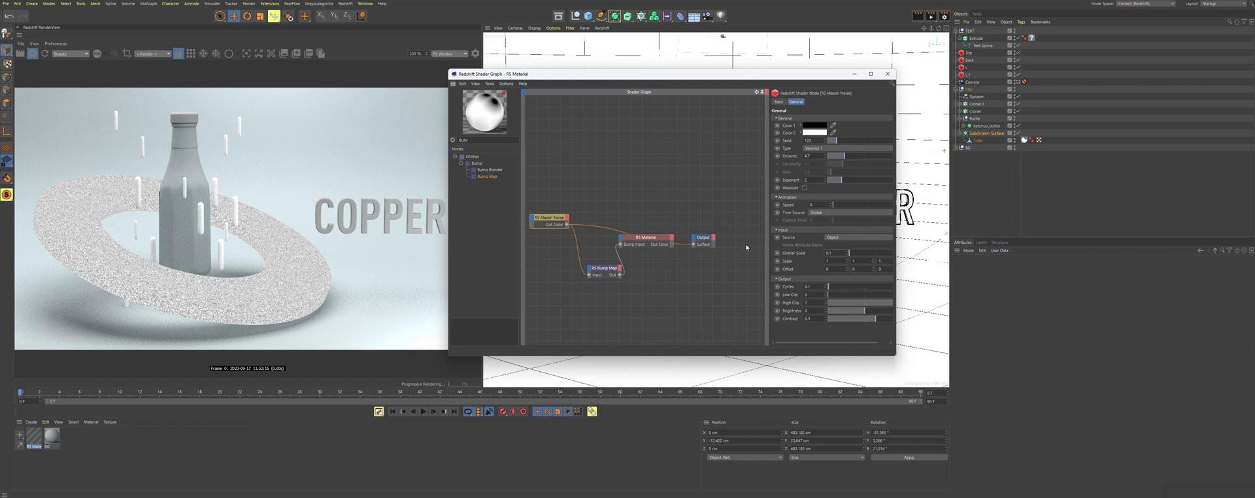
left_click_drag(856, 256, 861, 256)
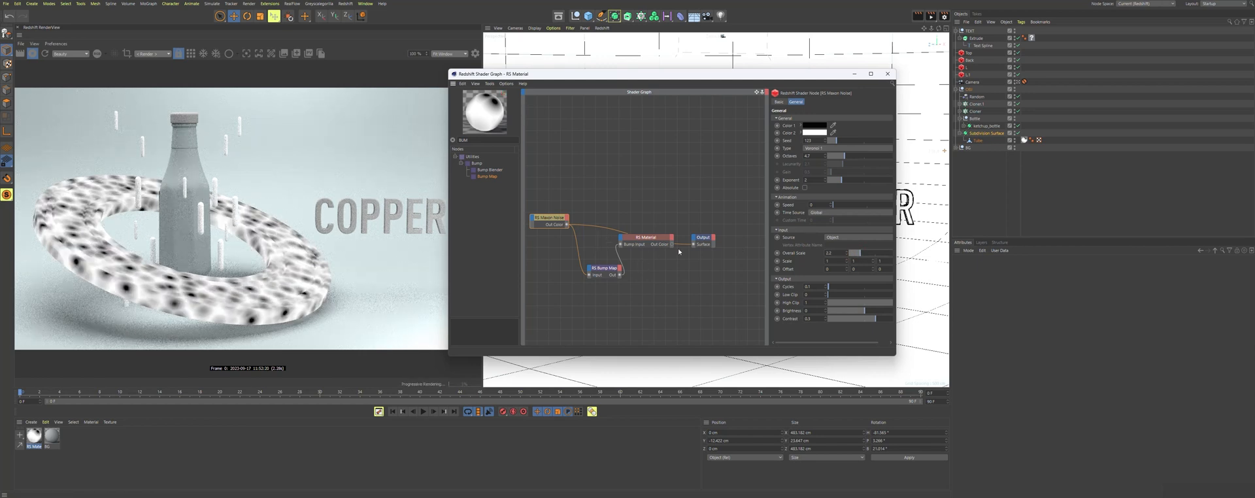
- Reconnect the RS Material to the output and set the Bump Map's height scale to 2 after trying 0.2
left_click_drag(672, 245, 696, 246)
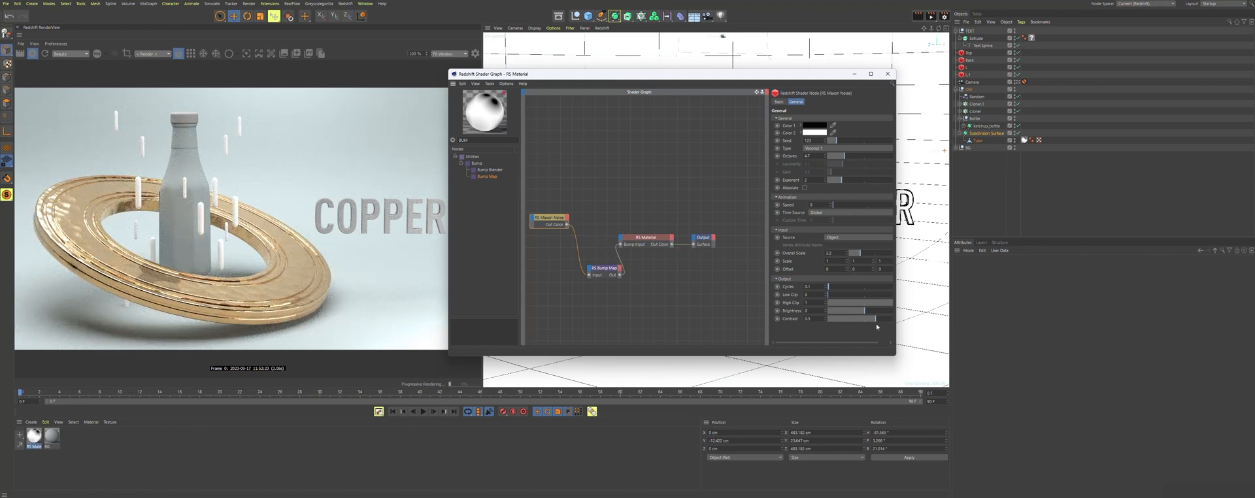
left_click(605, 269)
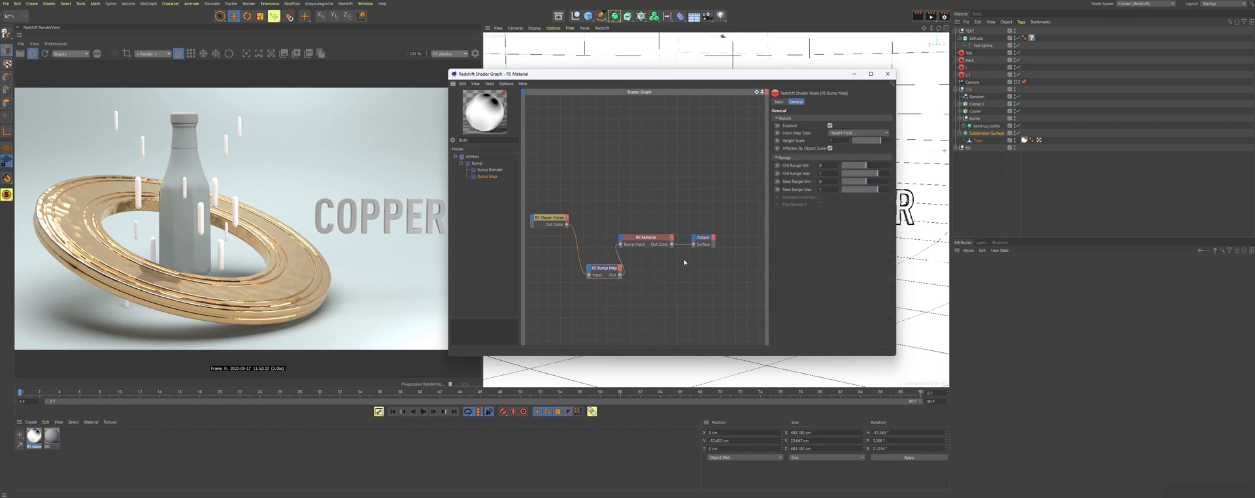
type("0.2")
key("Return")
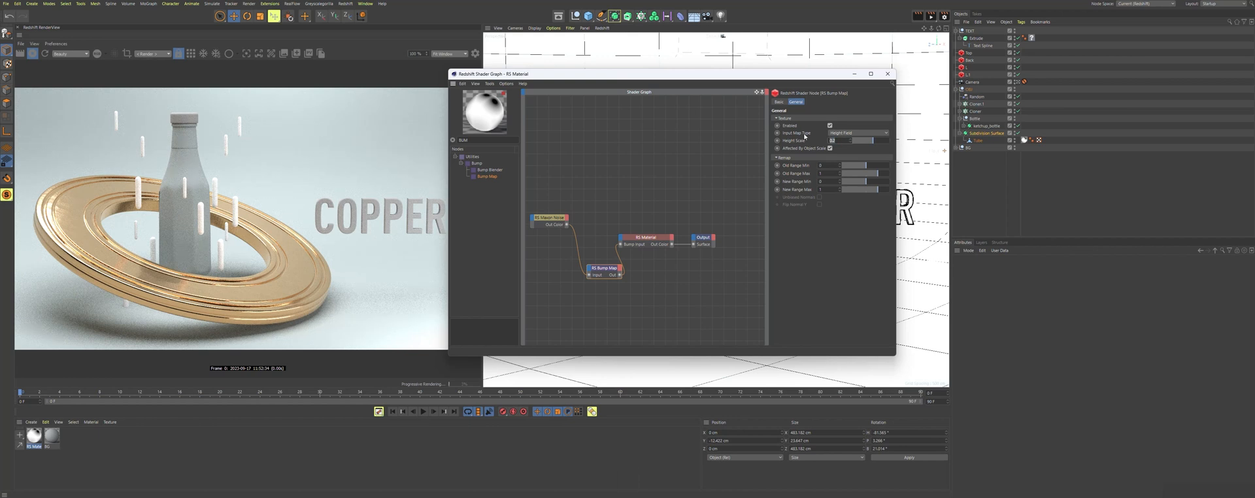
type("2")
key("Return")
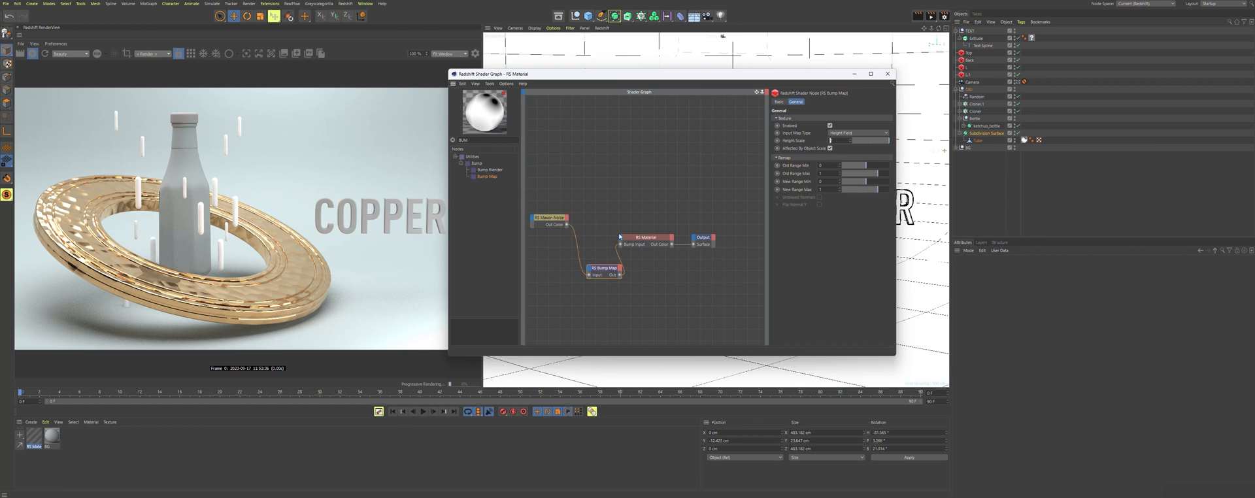
- Reduce the Maxon Noise's overall scale and inspect the hammered bumps on the rendered ring up close
left_click(549, 217)
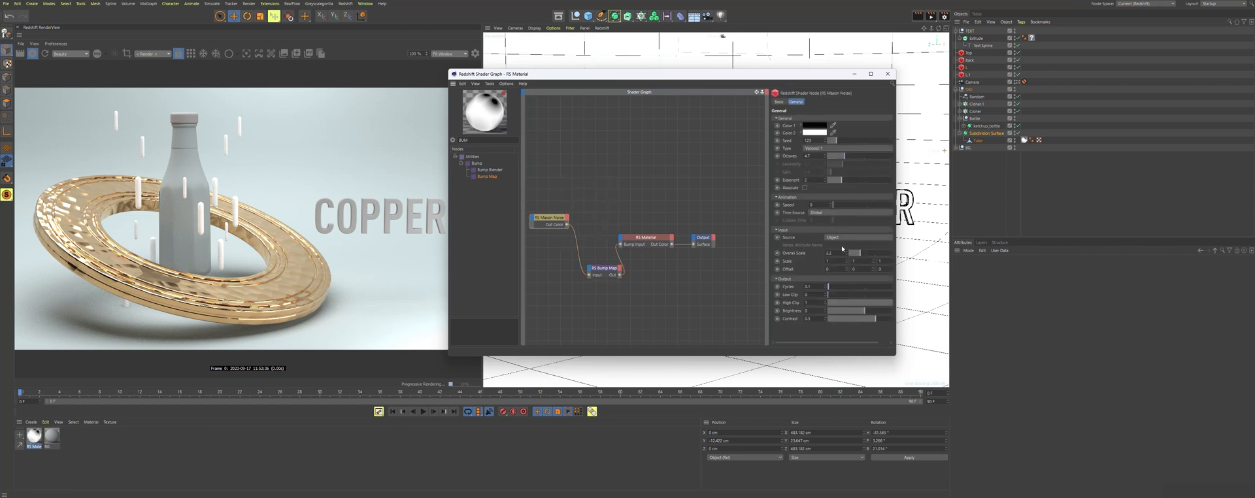
left_click_drag(862, 254, 857, 254)
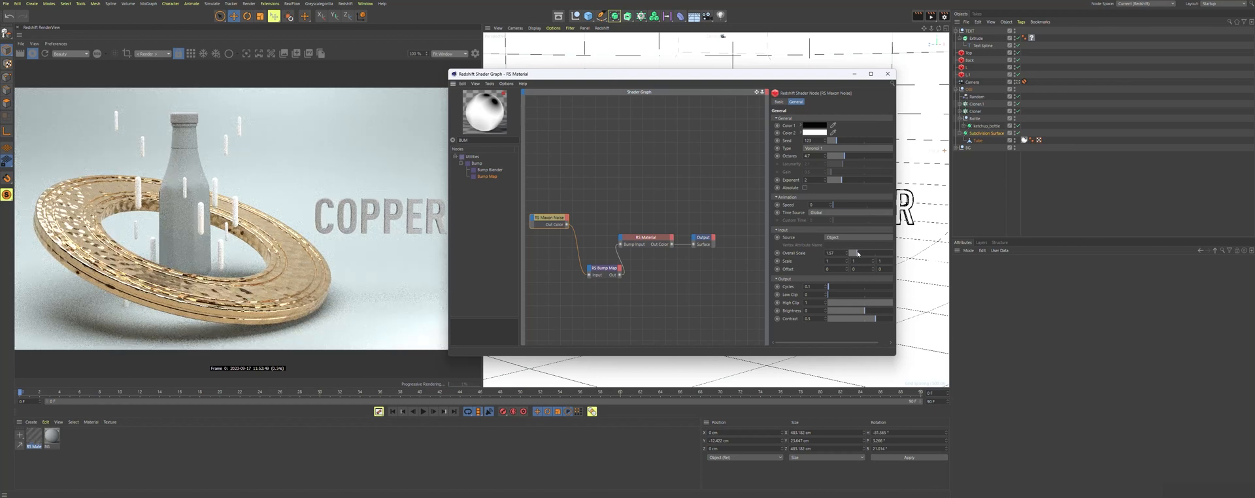
scroll(152, 276, "up", 5)
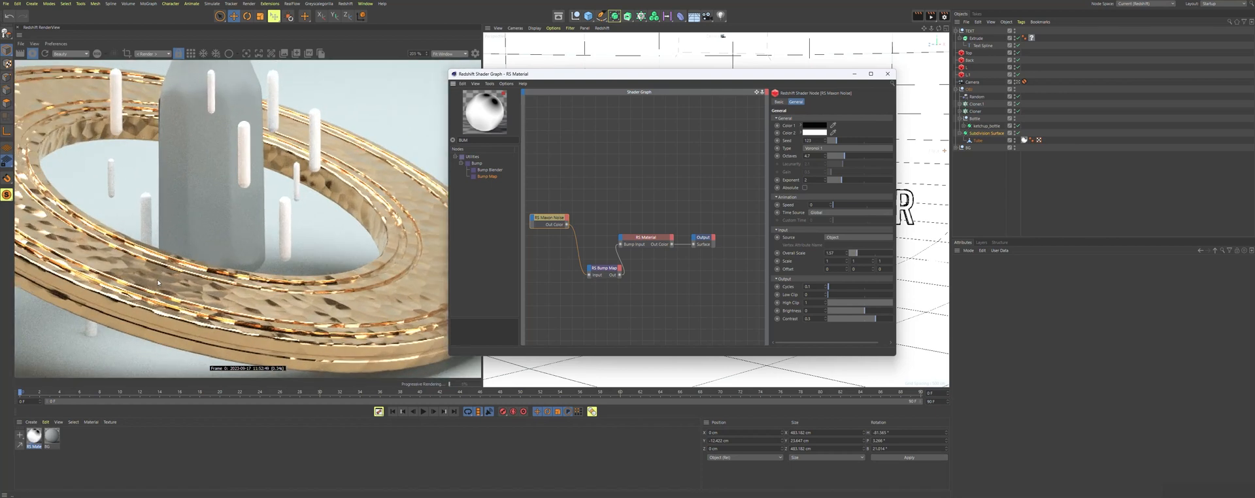
scroll(151, 276, "down", 5)
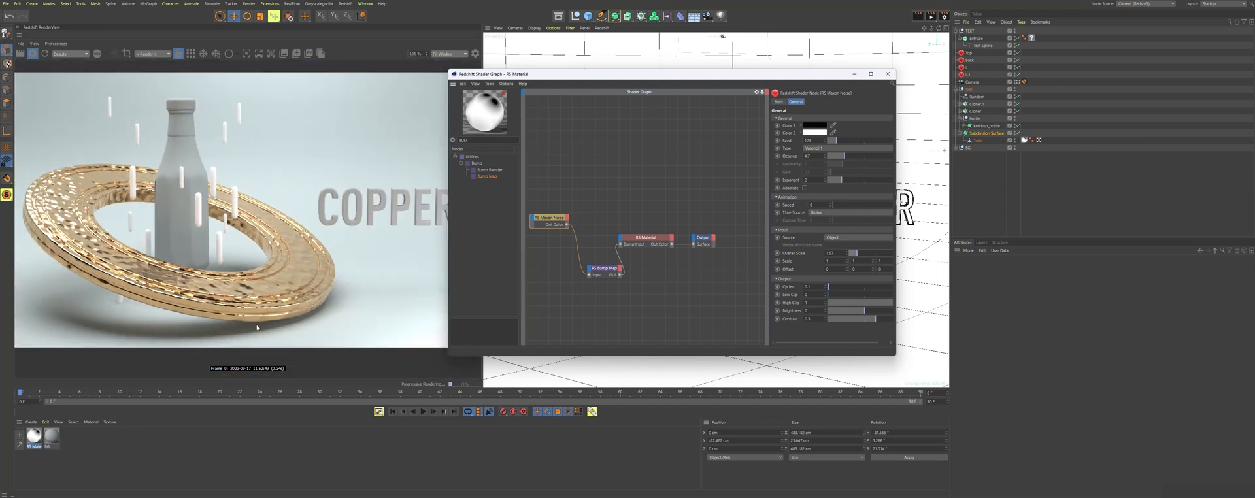
- Raise the noise's seed, fine-tune its contrast, and close the shader graph
left_click_drag(832, 141, 840, 141)
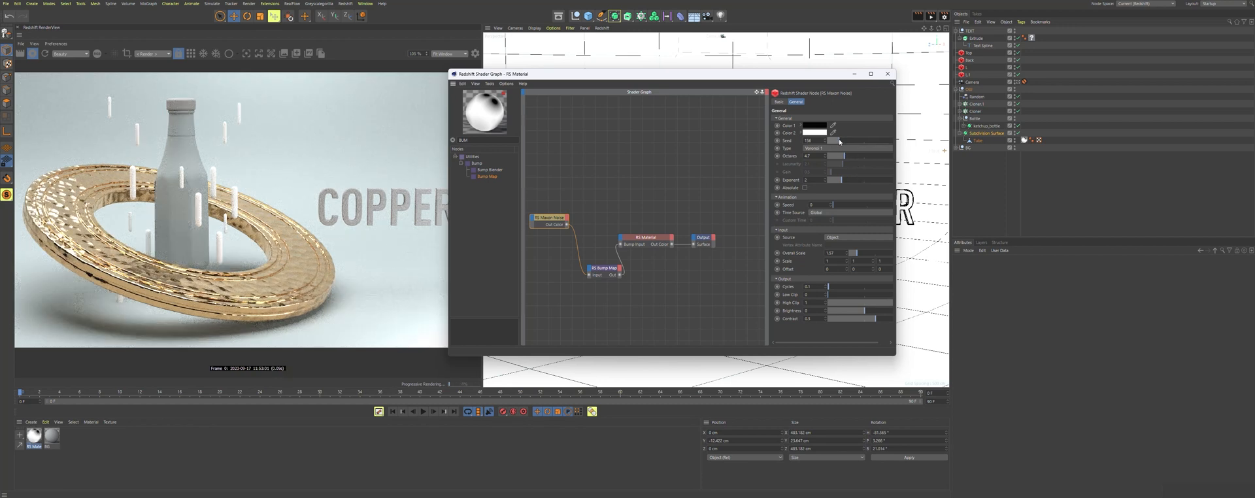
left_click_drag(879, 320, 877, 321)
left_click(883, 75)
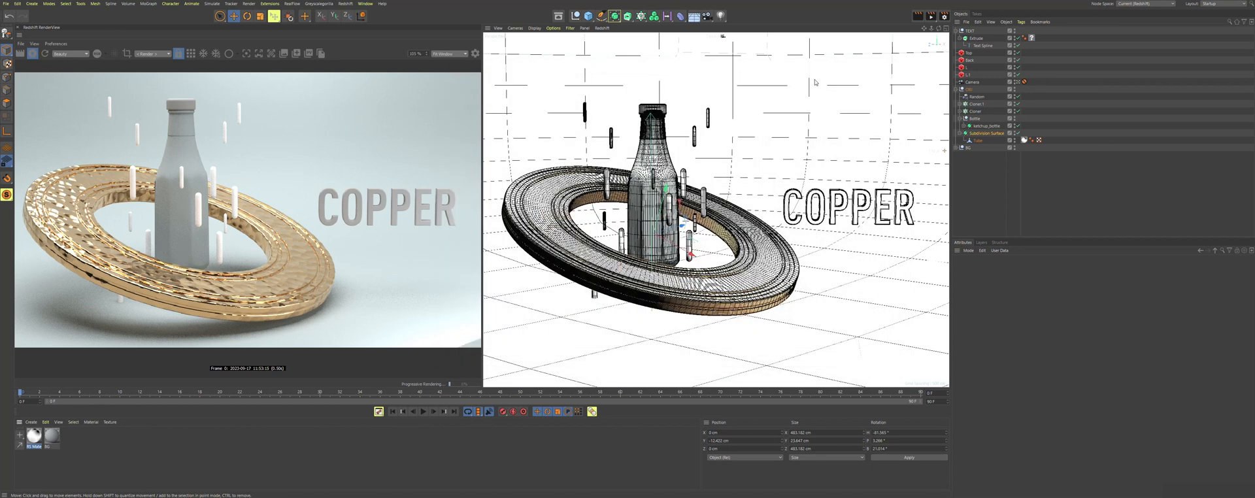
- Apply the copper RS Material to the capsules inside both cloners around the bottle
left_click(709, 121)
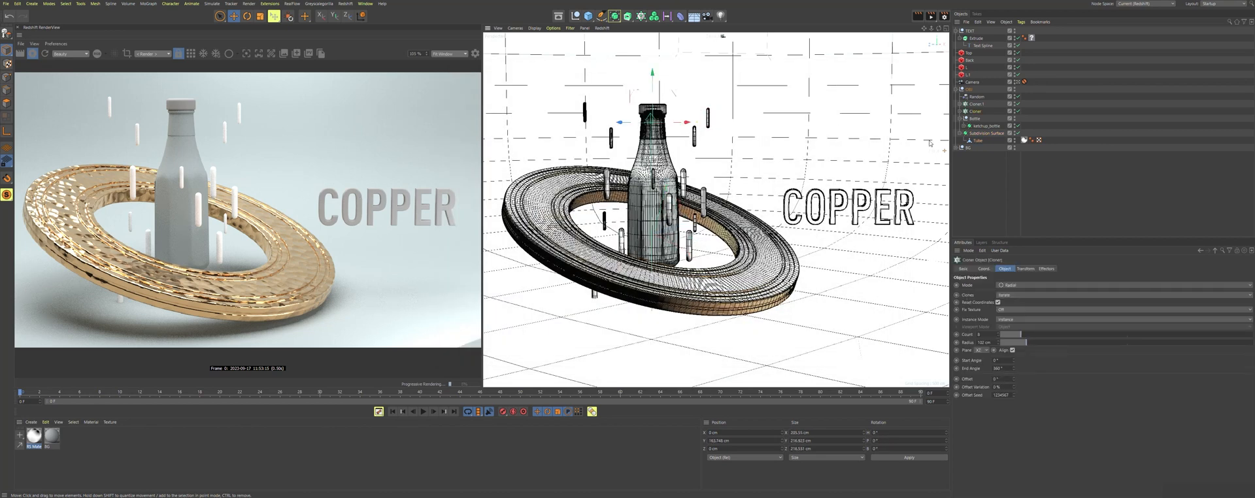
left_click_drag(46, 442, 1041, 119)
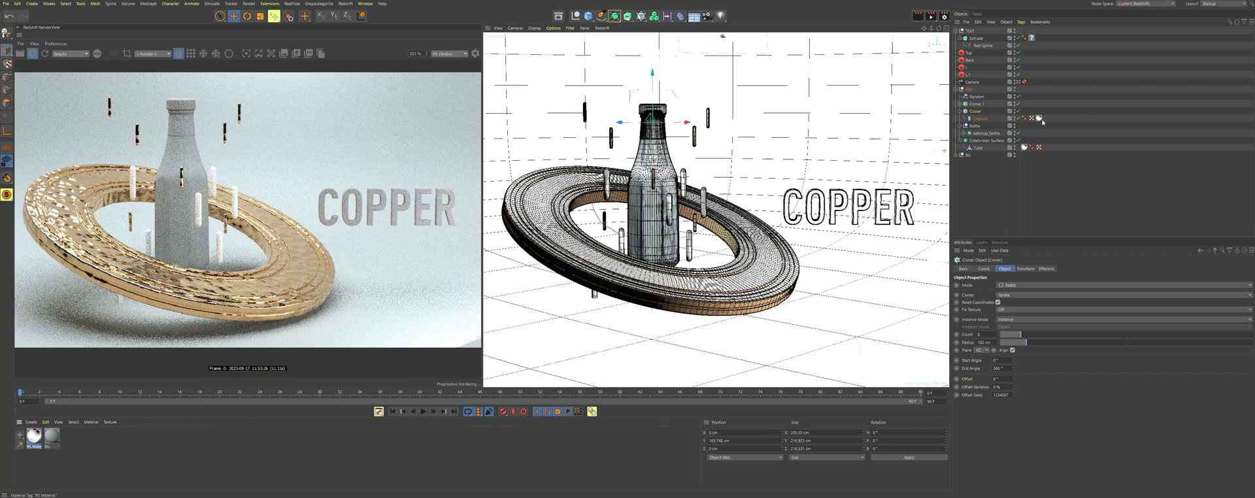
left_click(960, 104)
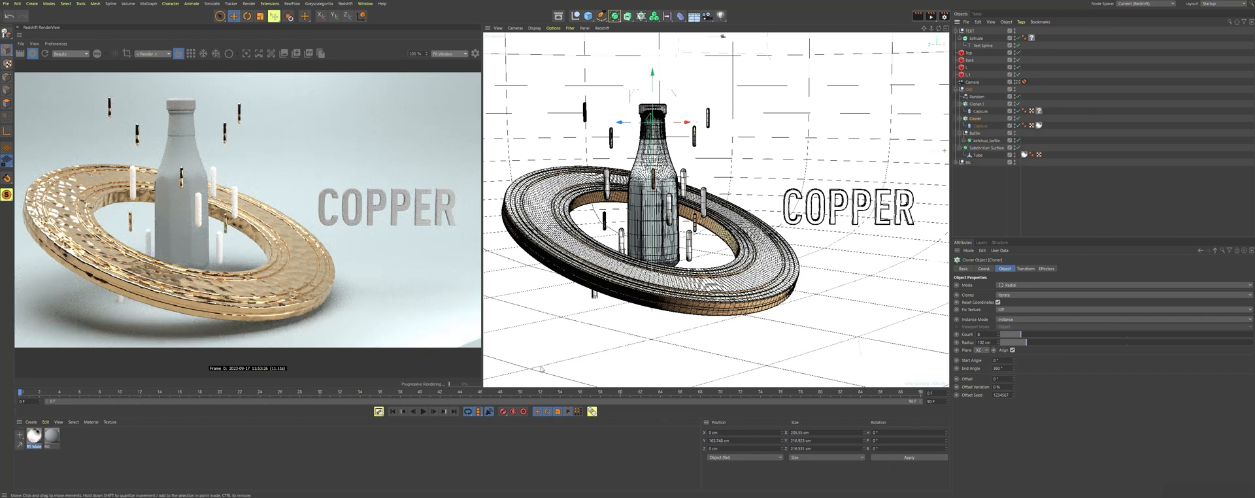
left_click_drag(33, 436, 1042, 112)
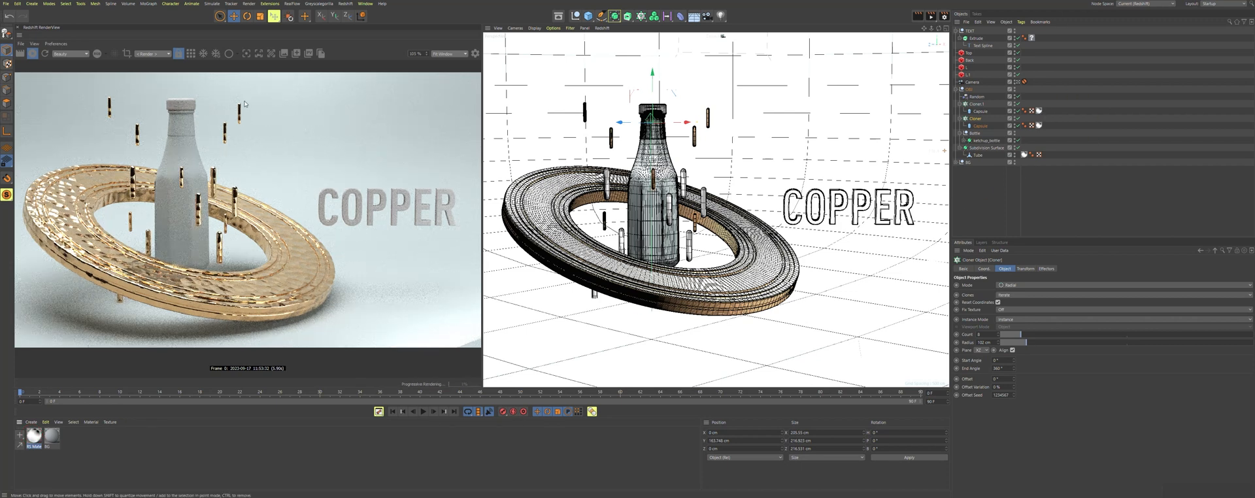
- Copy the copper material onto the bottle's cap and apply it to the extruded COPPER text
left_click(659, 108)
left_click(963, 141)
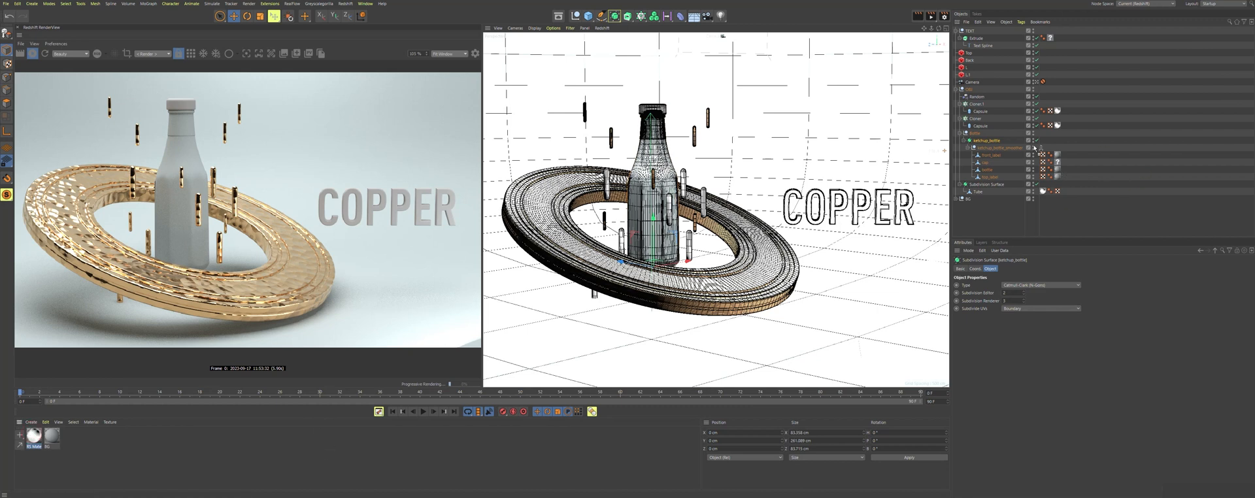
left_click_drag(1058, 169, 1057, 163, "ctrl")
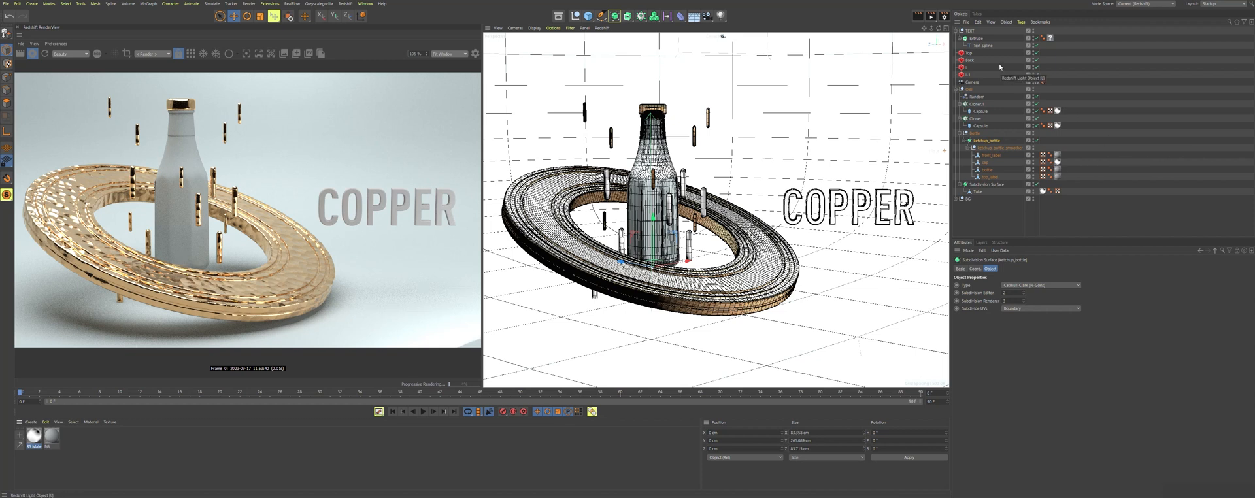
left_click_drag(28, 435, 1051, 39)
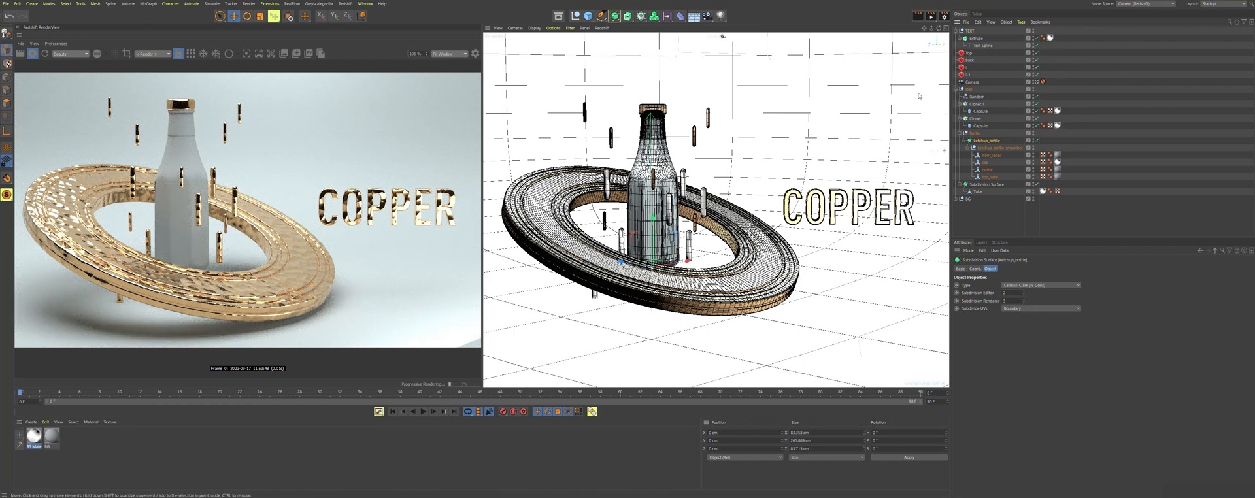
- Move the front area light farther from the bottle and slightly lower, then check the Top light's contribution by turning it off and on
left_click(969, 68)
middle_click(849, 110)
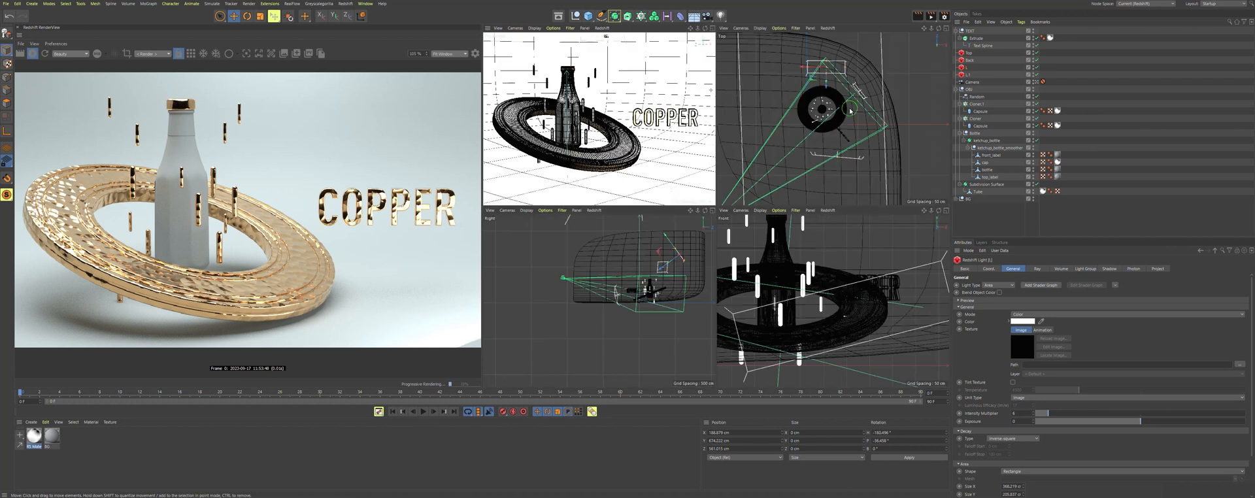
left_click(968, 75)
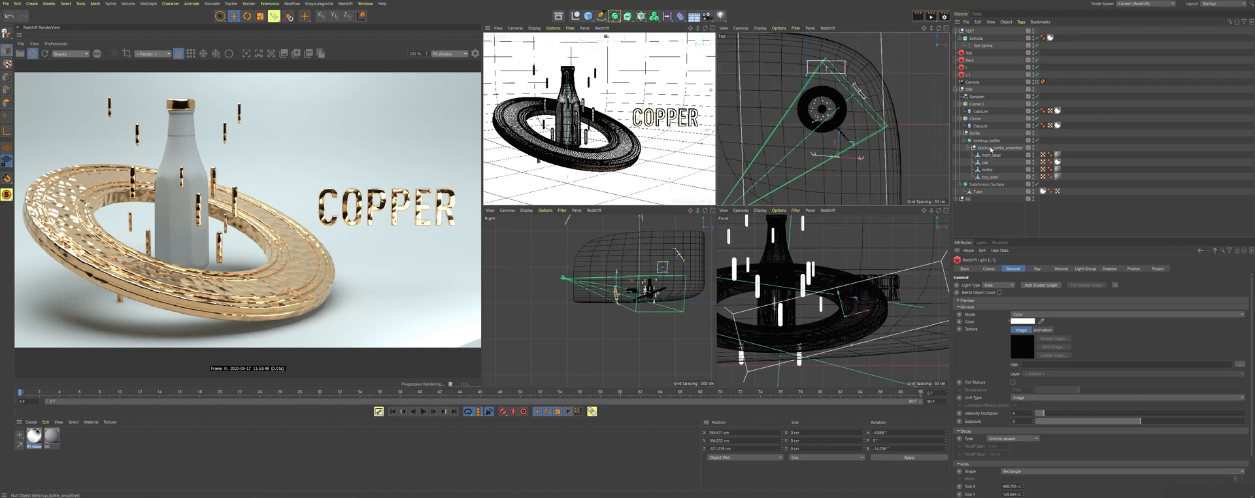
left_click(1036, 75)
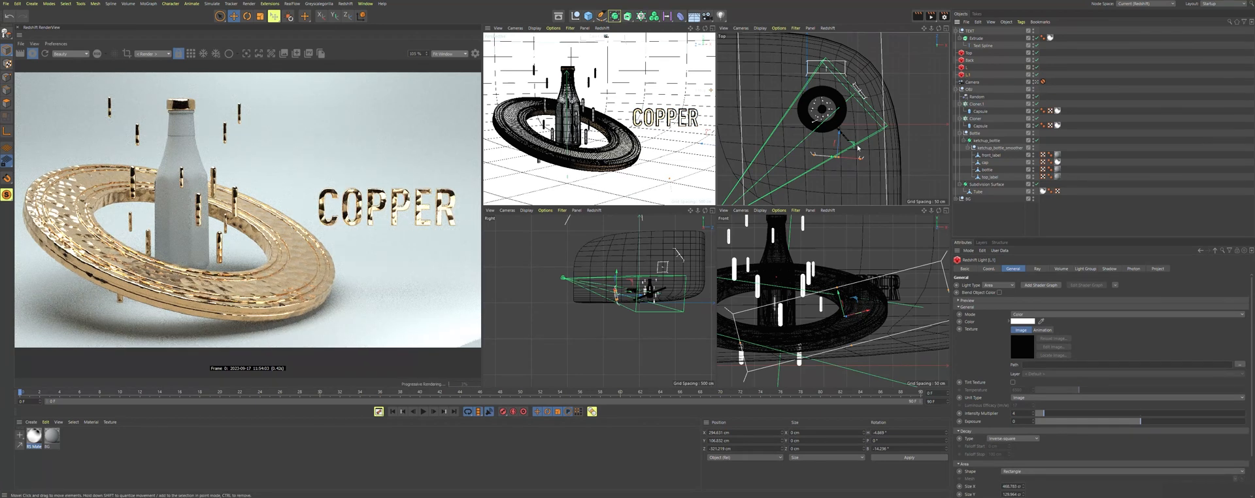
left_click_drag(856, 145, 866, 161)
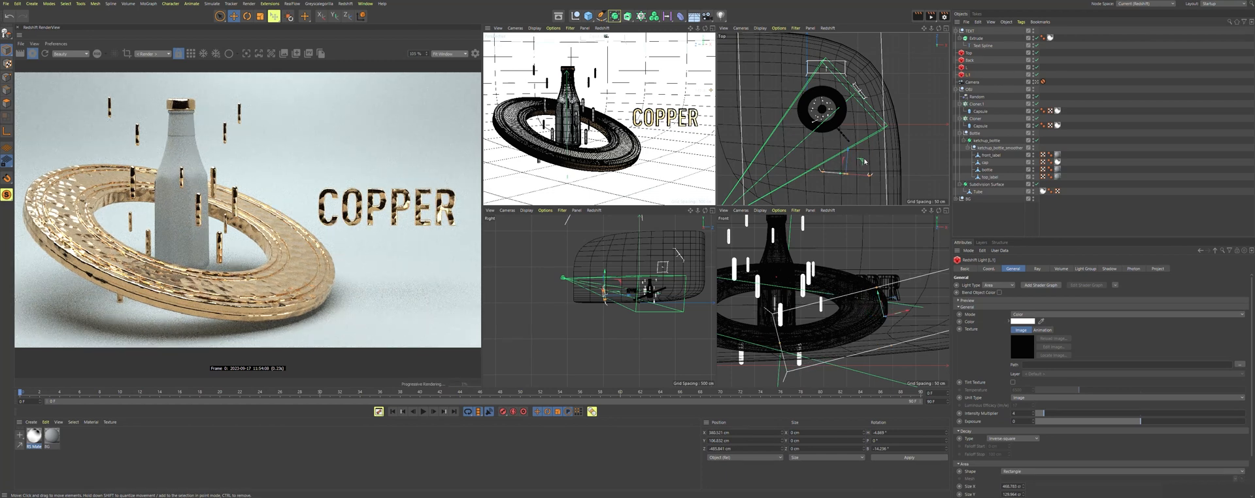
left_click_drag(878, 294, 880, 301)
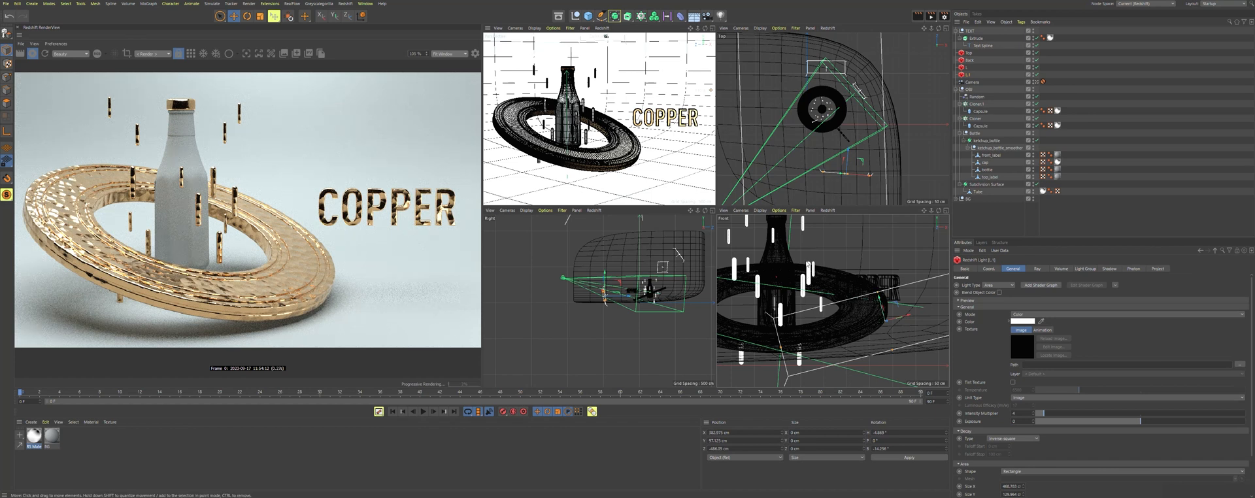
left_click(1036, 53)
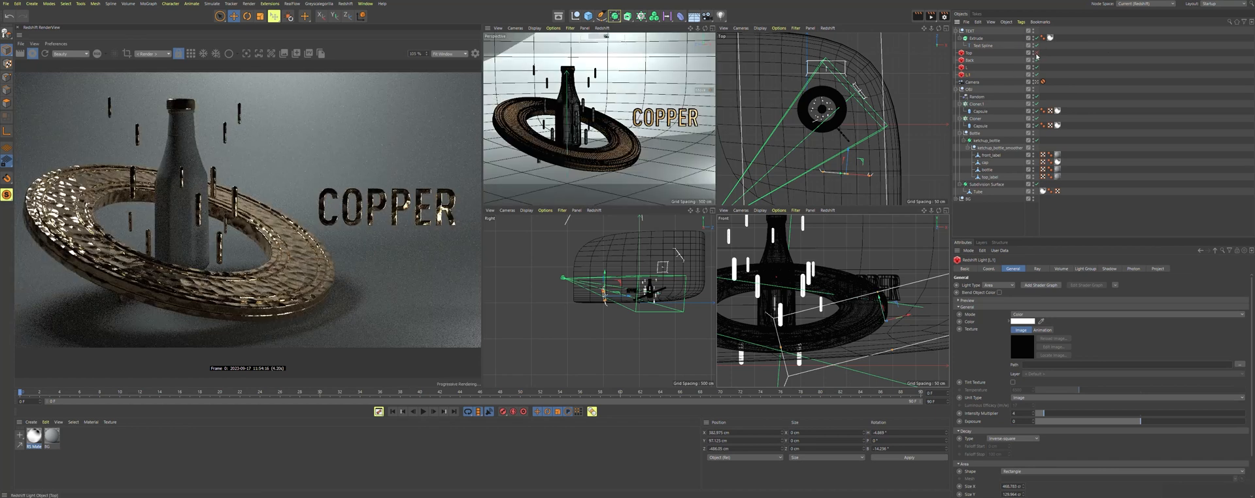
left_click(1036, 53)
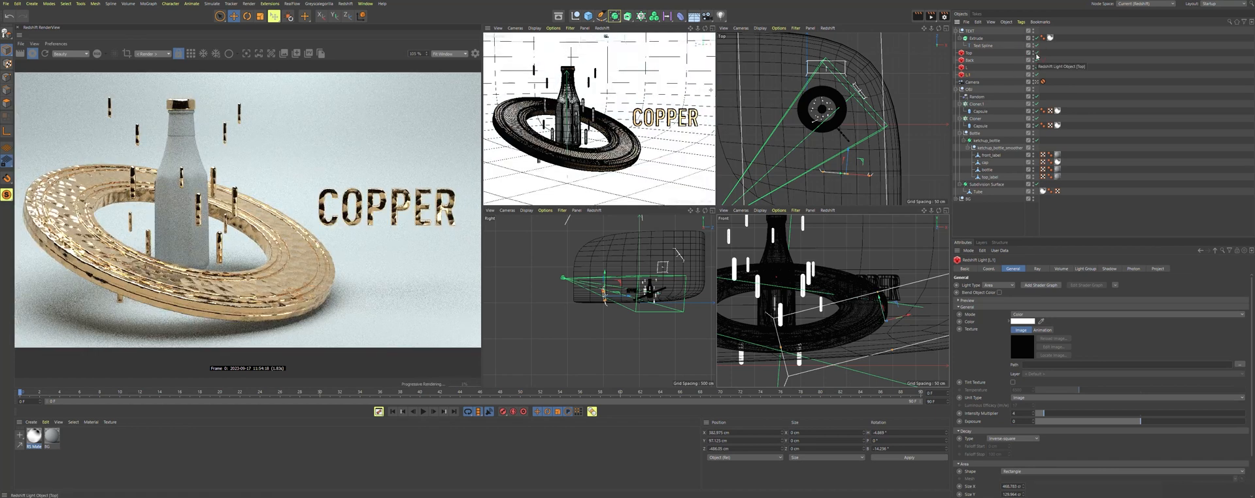
- Open the copper material's shader graph and shift the RS Material's reflectivity colour to a more orange copper tone
double_click(34, 435)
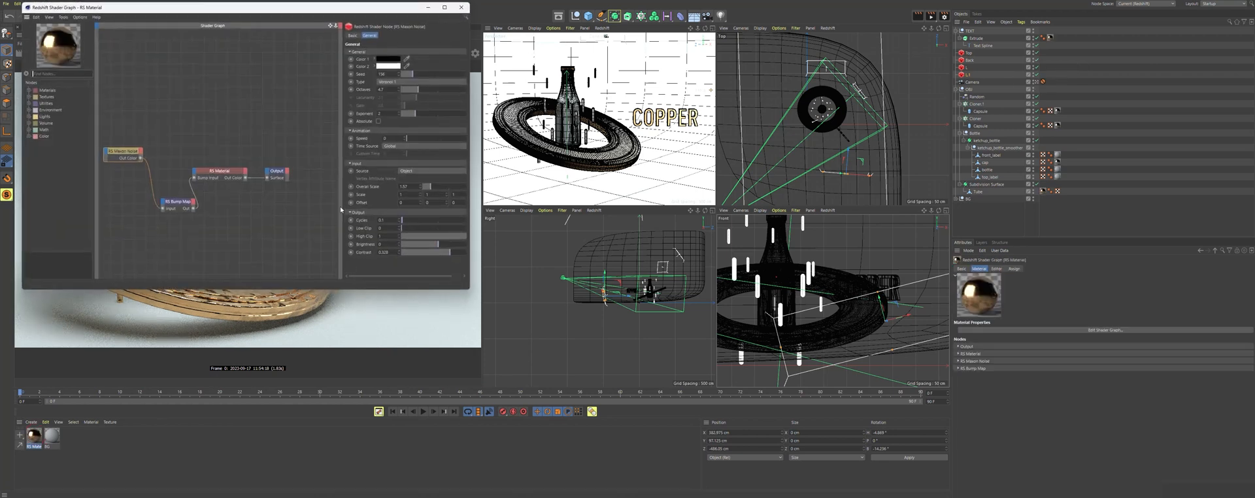
left_click(177, 202)
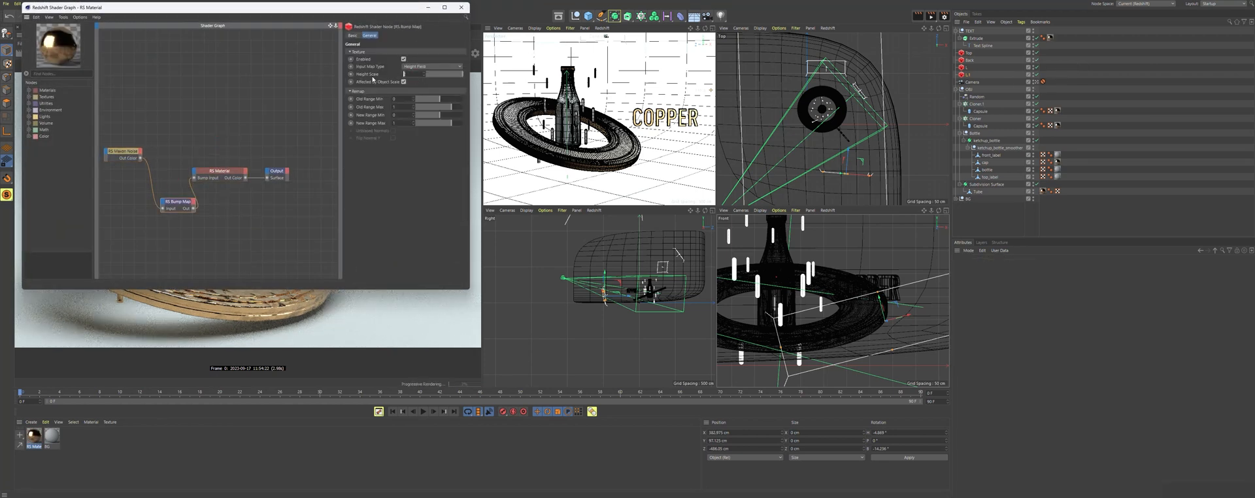
left_click(241, 177)
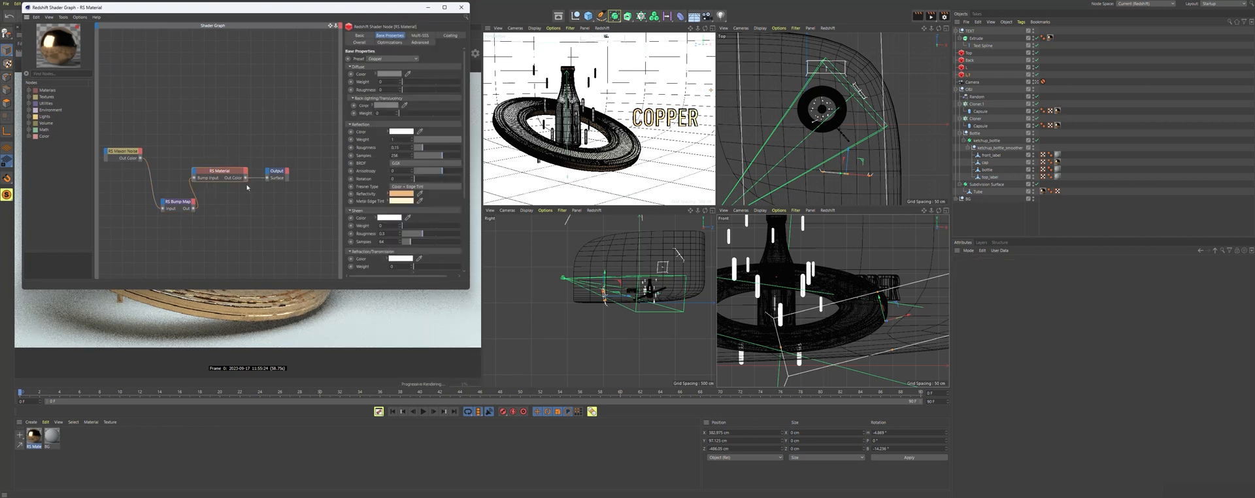
left_click(401, 194)
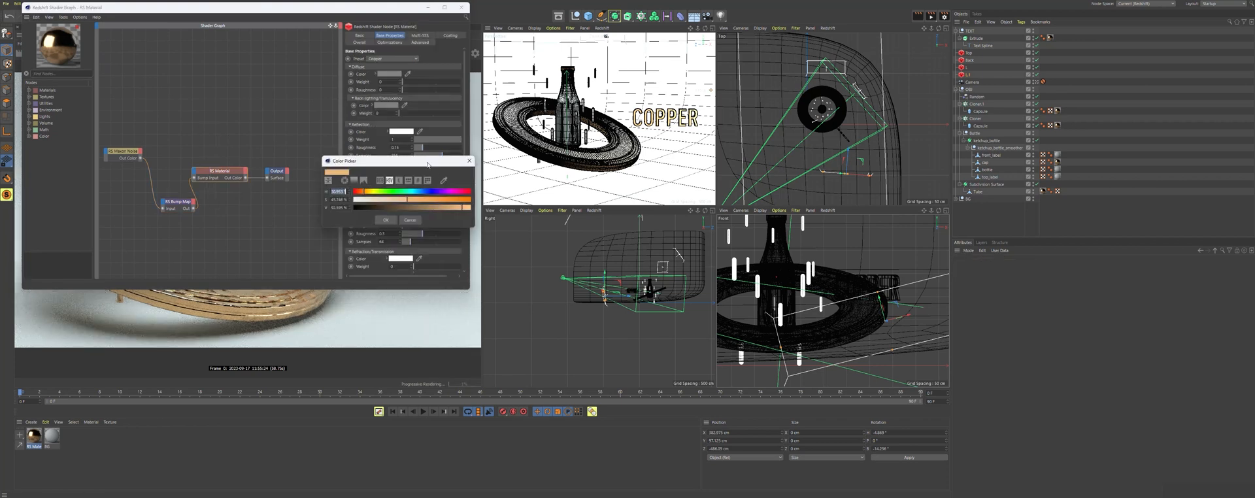
left_click_drag(430, 166, 312, 109)
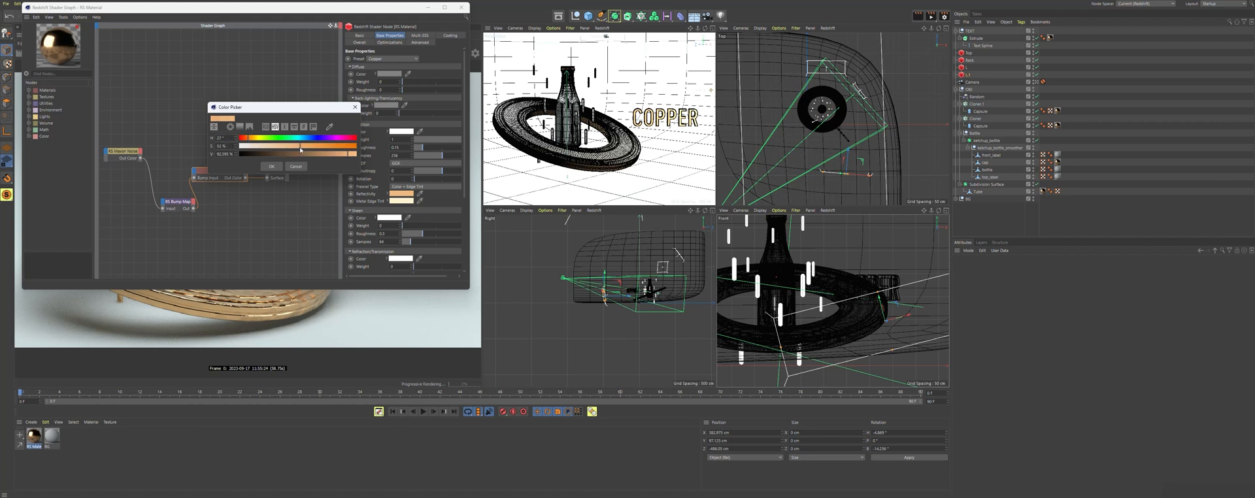
left_click_drag(300, 150, 295, 150)
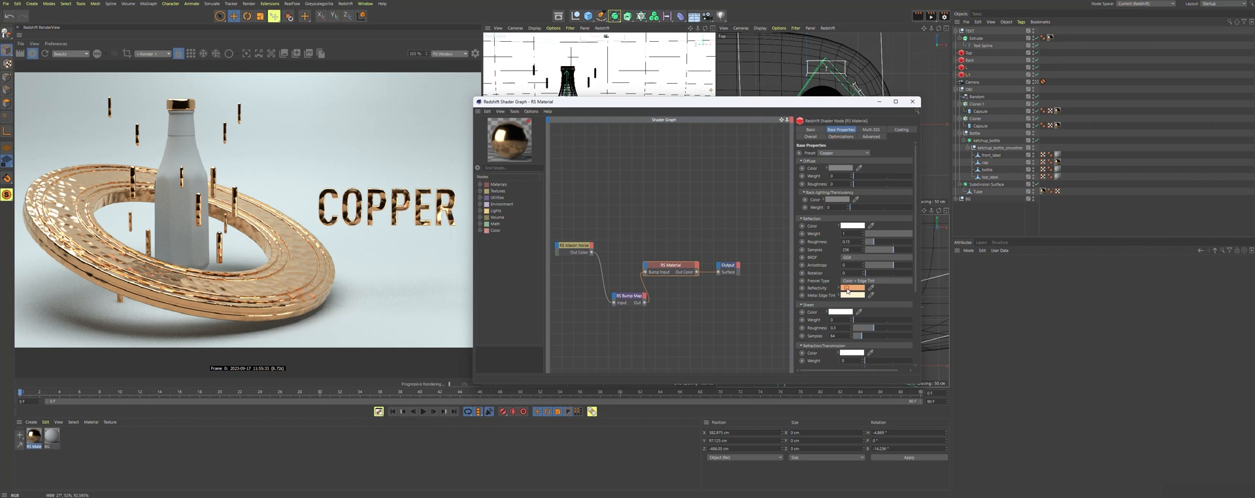
- Refine the RS Material's reflectivity colour, give its metal edge tint a warmer, more saturated tone, and close the shader graph
left_click(848, 290)
mouse_move(863, 302)
left_mouse_down()
mouse_move(822, 293)
mouse_move(851, 302)
left_mouse_up()
left_click(834, 315)
left_click(856, 296)
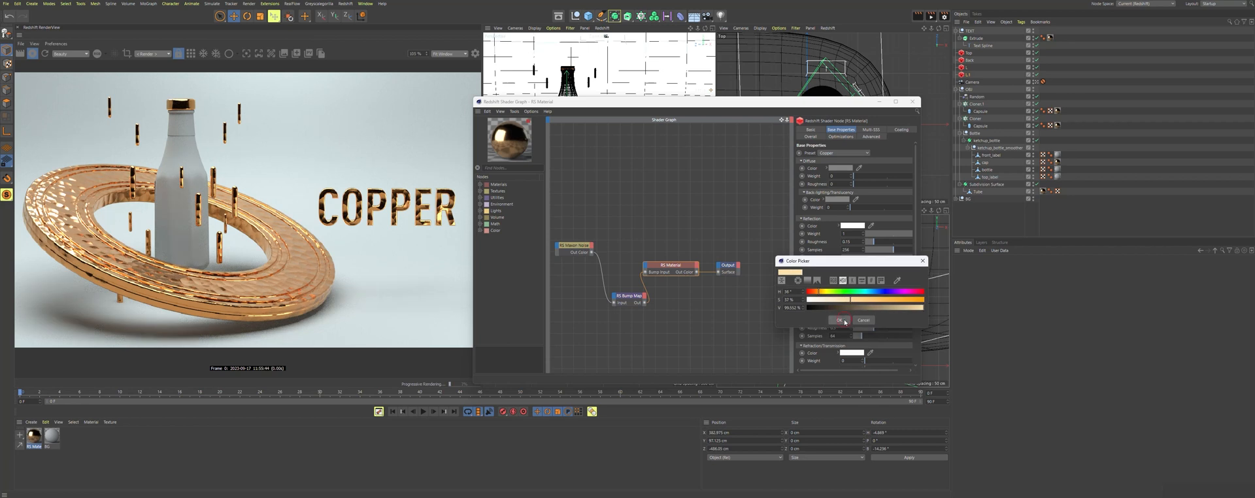
left_click(841, 320)
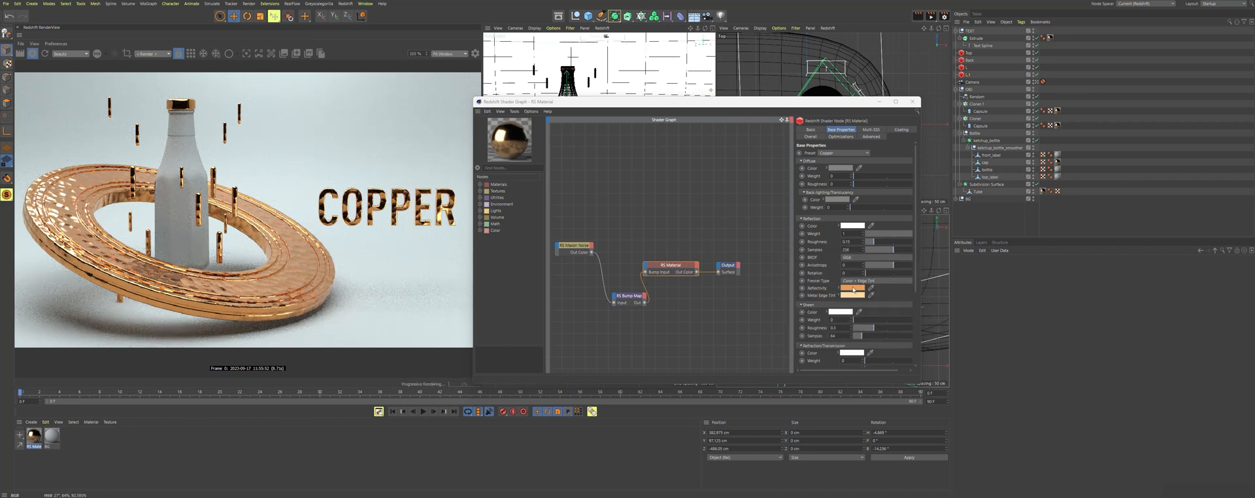
left_click(853, 287)
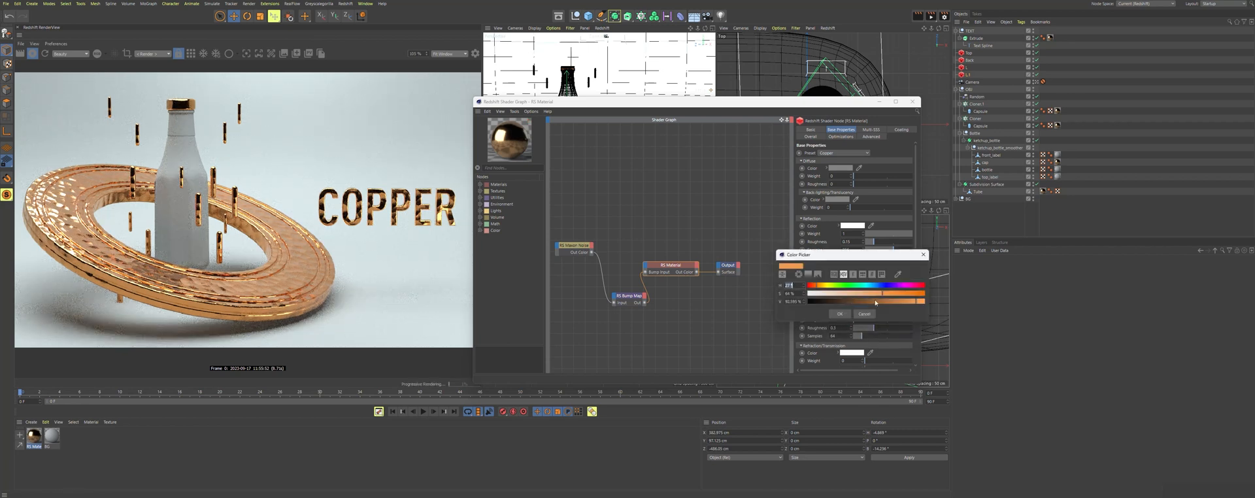
left_click(838, 314)
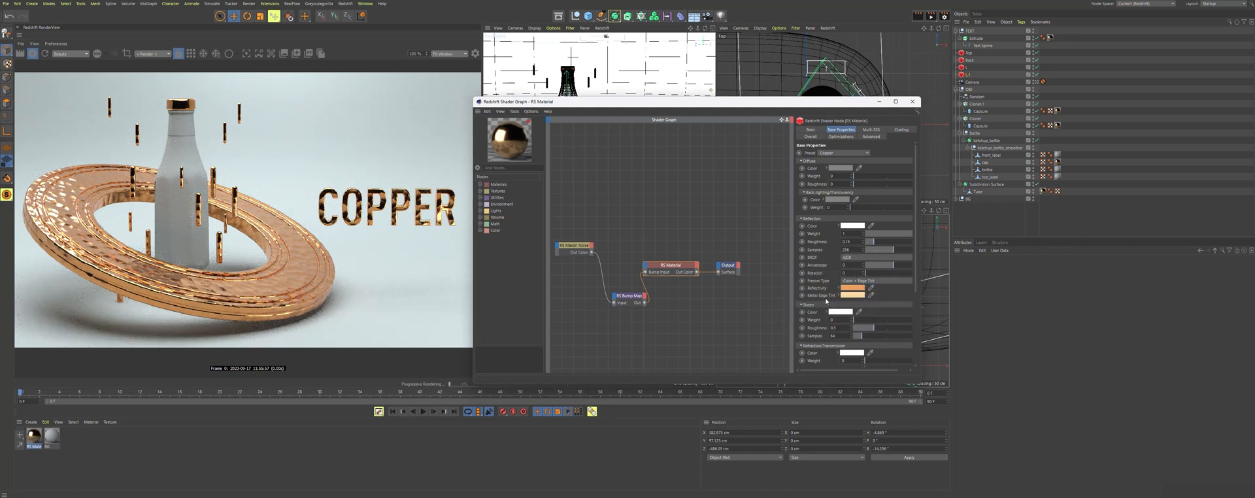
left_click(912, 102)
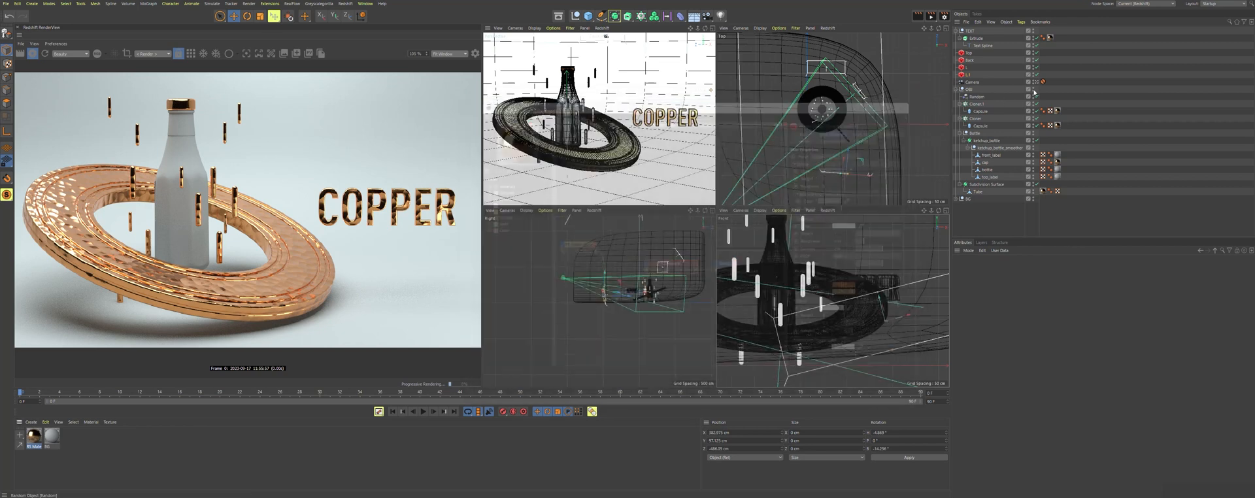
- Inspect the ring's hammered surface up close outside the scene camera and set the Bump Map's height scale to 1.2
left_click(1037, 83)
mouse_move(607, 161)
left_mouse_down("alt")
mouse_move(564, 163)
mouse_move(590, 167)
mouse_move(603, 191)
mouse_move(605, 164)
left_mouse_up("alt")
right_click_drag(605, 163, 637, 162, "alt")
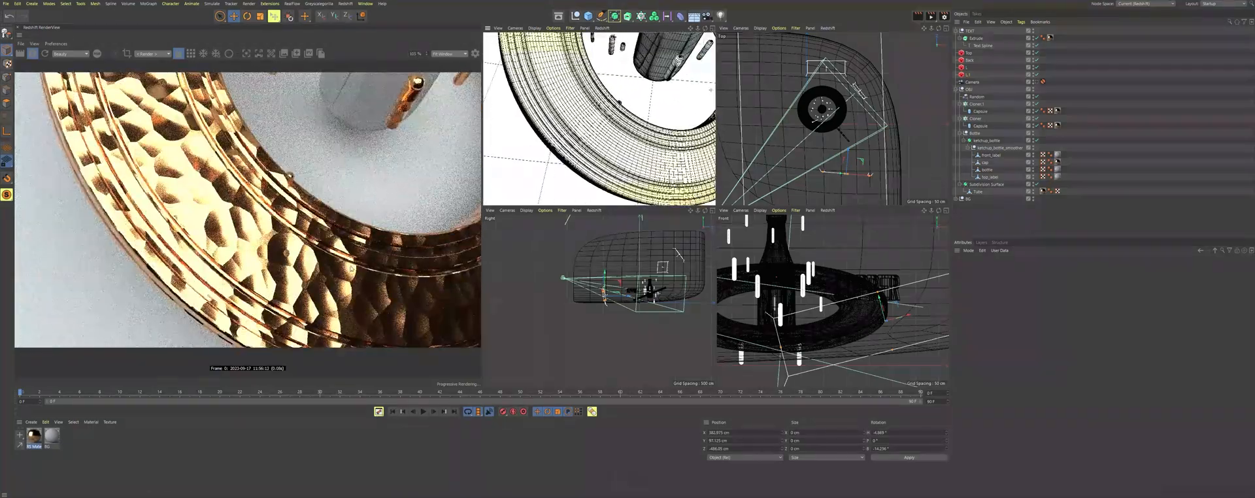
double_click(34, 437)
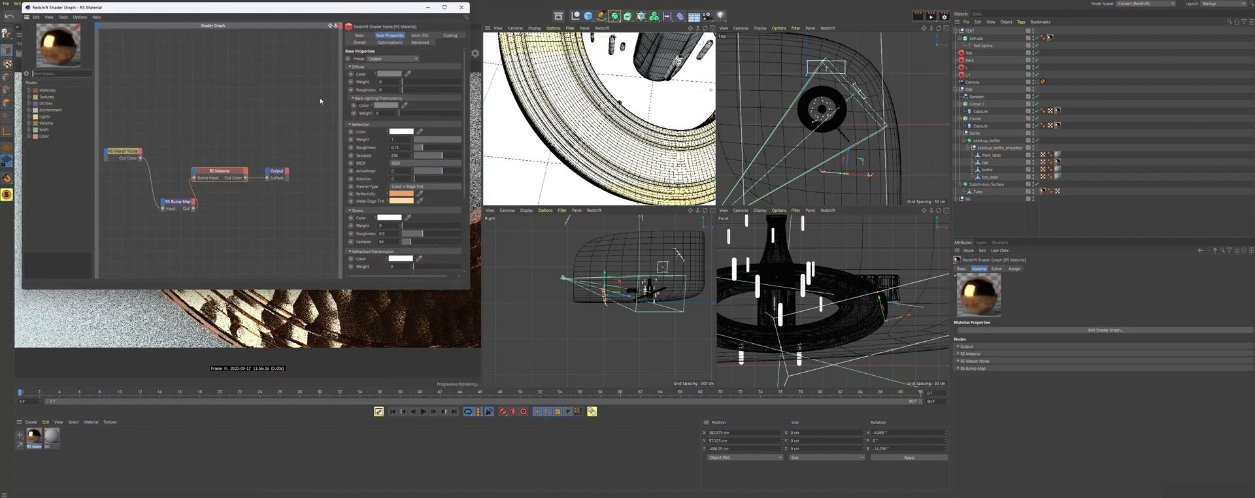
left_click_drag(330, 11, 984, 111)
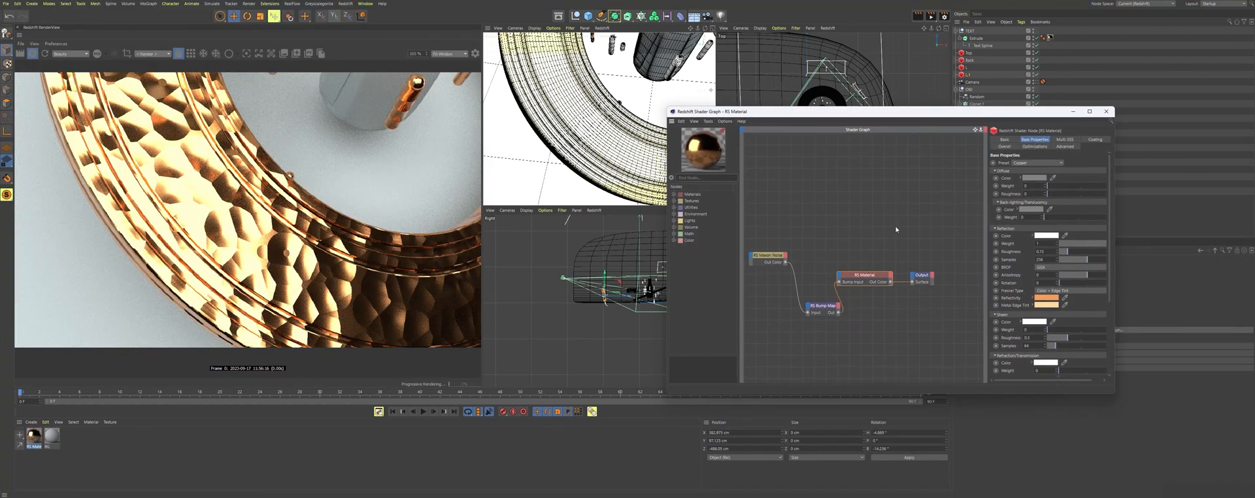
left_click(821, 306)
left_click_drag(1102, 183, 963, 188)
type(".")
key("Return")
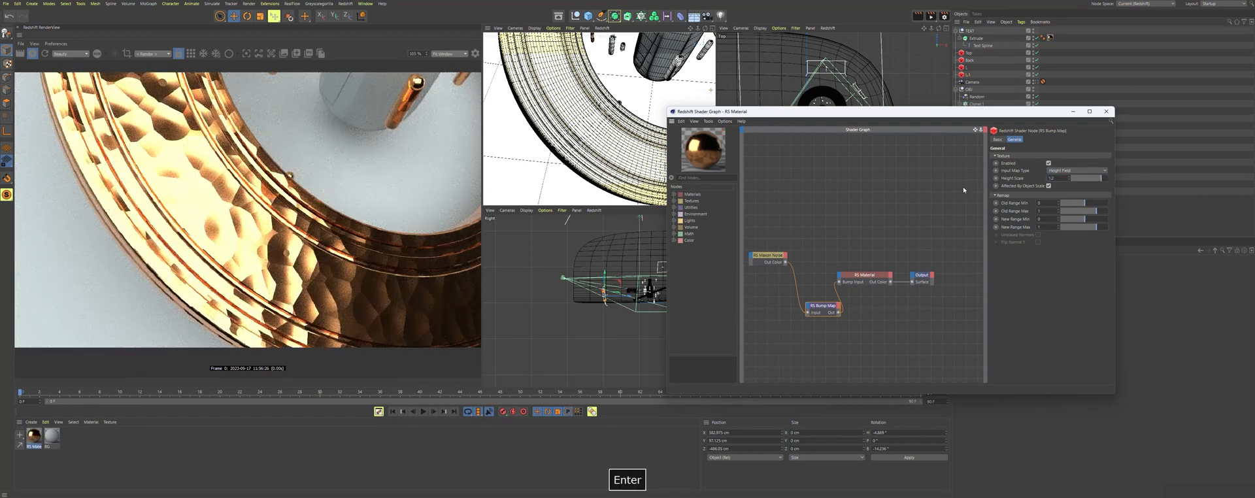
- Slightly lower the Maxon Noise's contrast and return to the scene camera's view of the render
left_click(775, 256)
left_click_drag(1095, 359, 1089, 360)
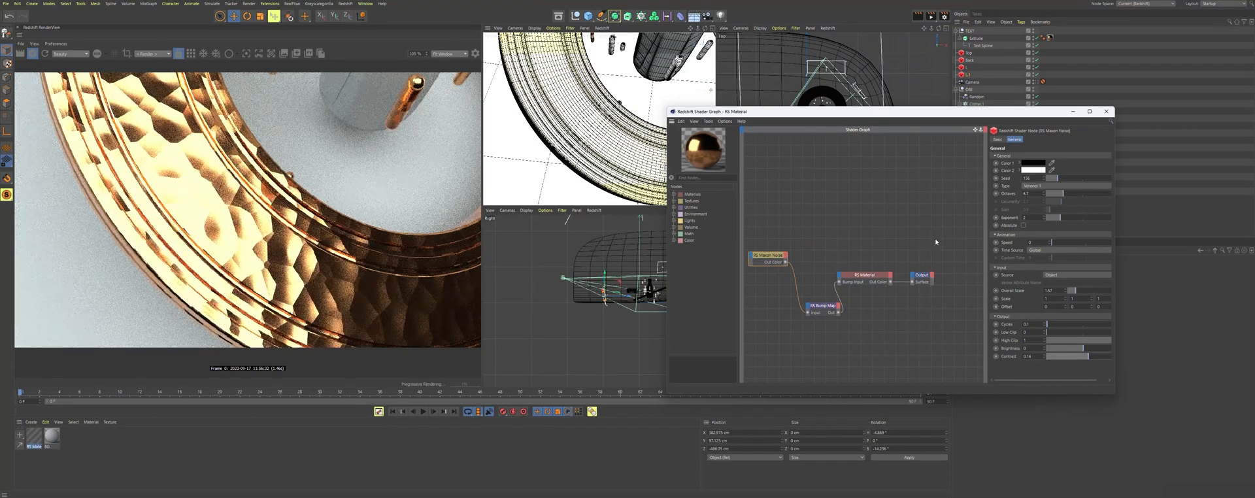
left_click_drag(907, 112, 660, 271)
left_click(1038, 82)
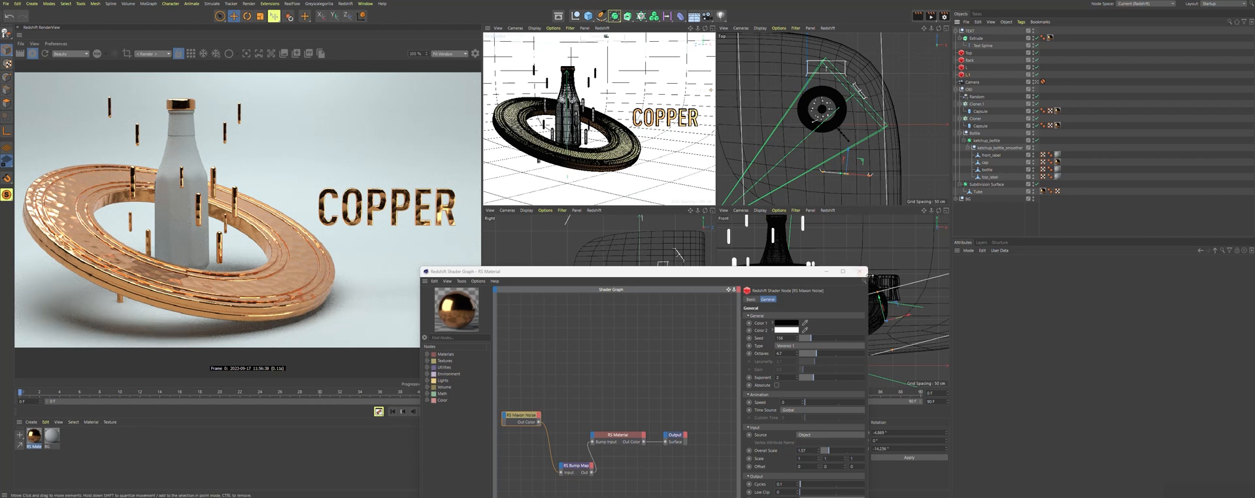
- Set the Maxon Noise's overall scale to 1 after trying a larger value of 2
left_click(574, 389)
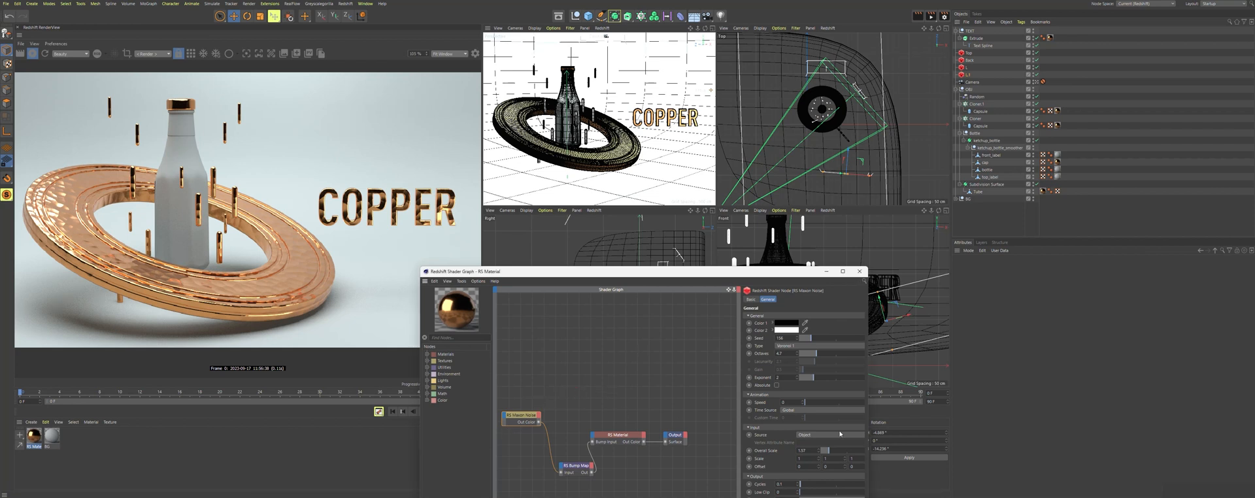
left_click_drag(830, 451, 831, 453)
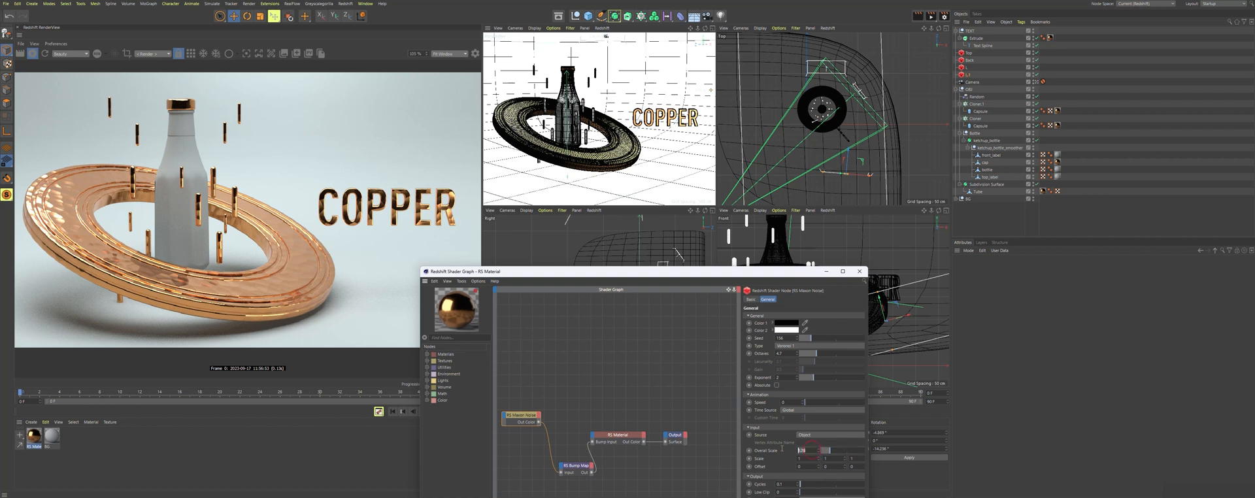
type("2")
key("Return")
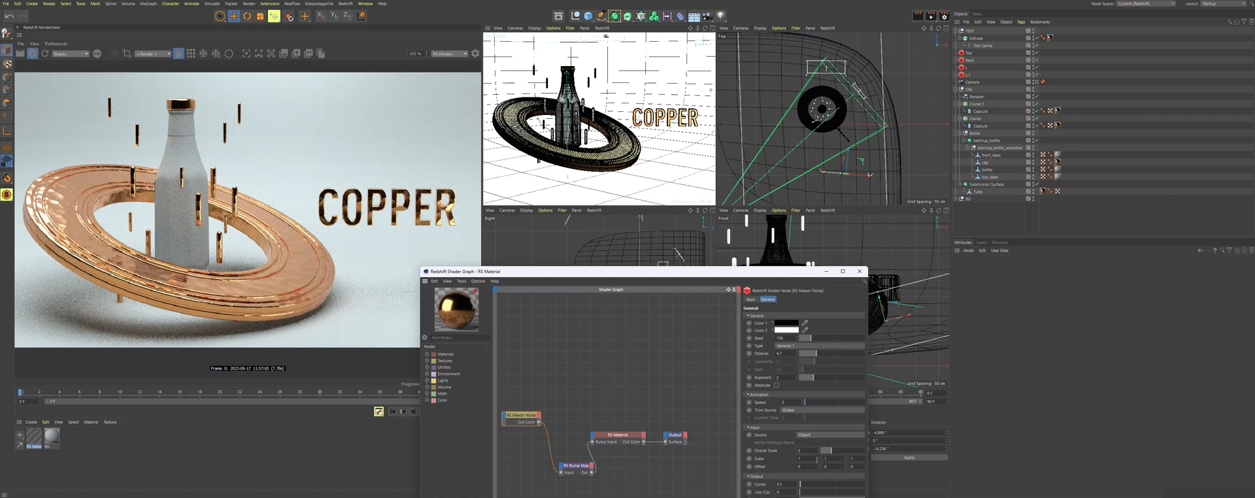
type("1")
key("Return")
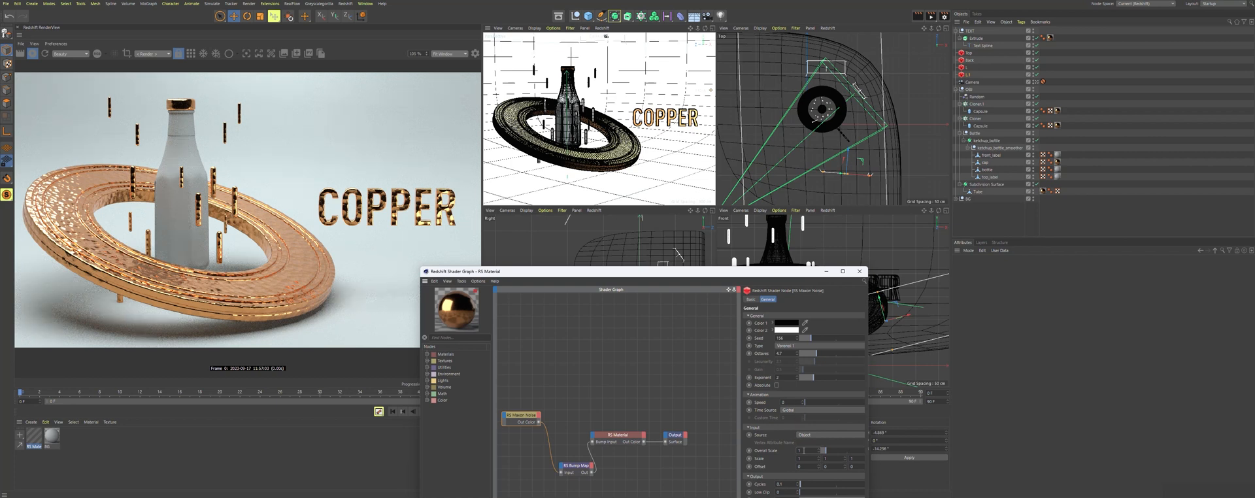
- Set the Maxon Noise's overall scale to 1.5 and close the shader graph
type("1.5")
key("Return")
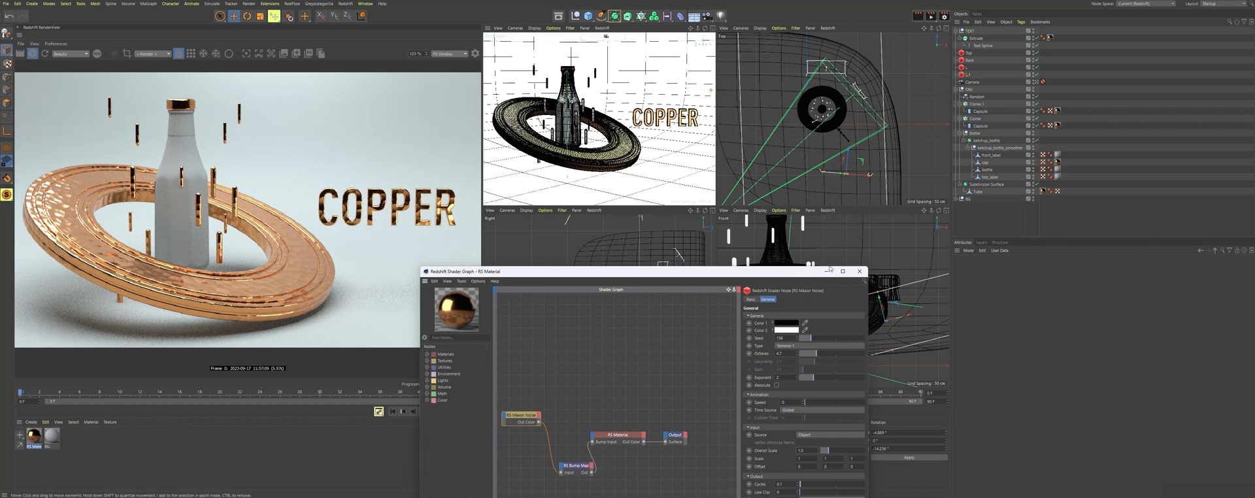
left_click(859, 271)
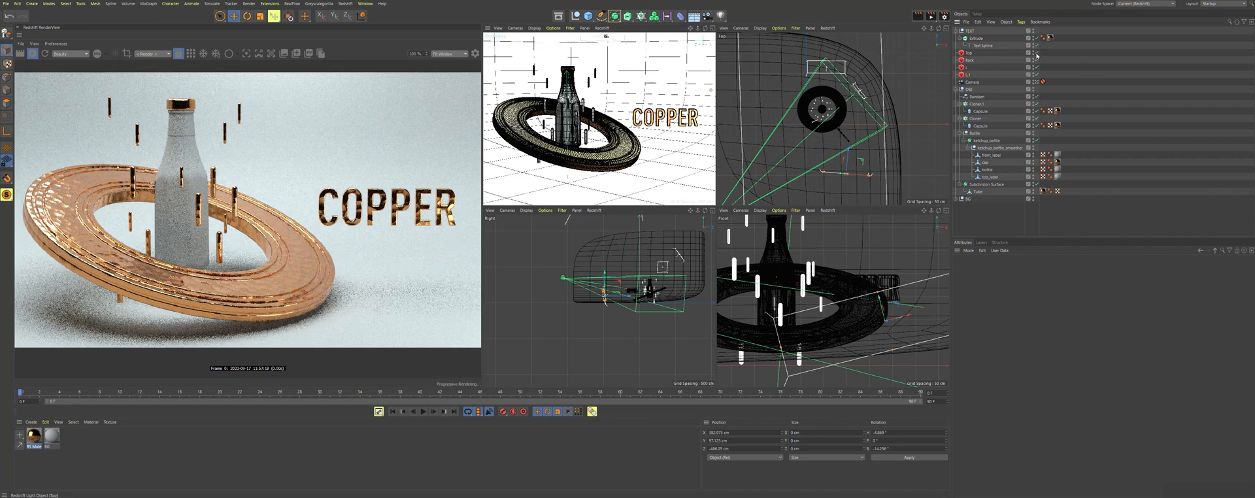
- Change the render output file name to Copper Materials in the render settings and render the scene to the Picture Viewer
left_click(969, 67)
left_click(945, 16)
left_click_drag(1011, 14, 525, 37)
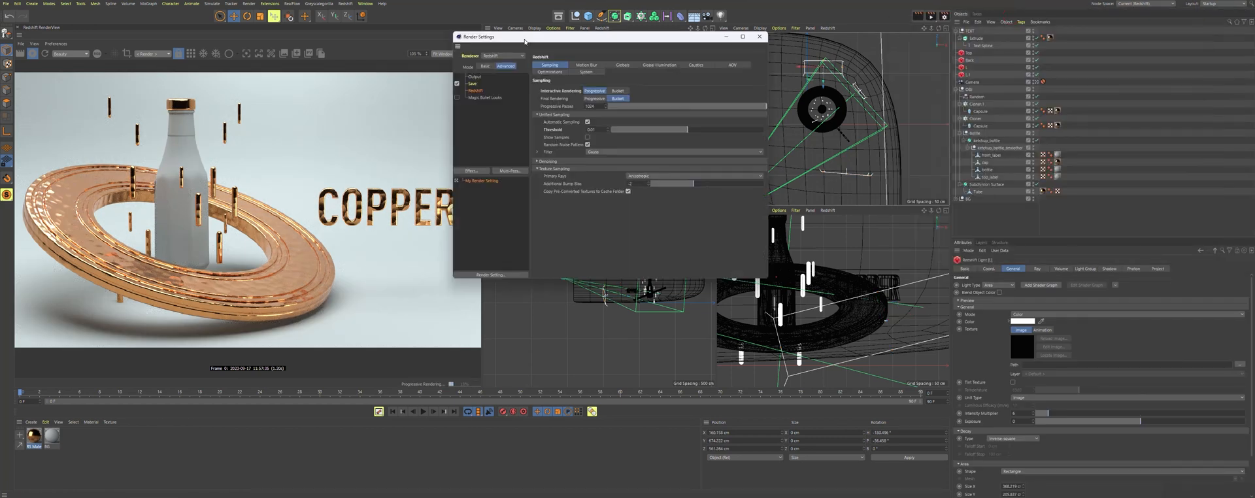
left_click(471, 84)
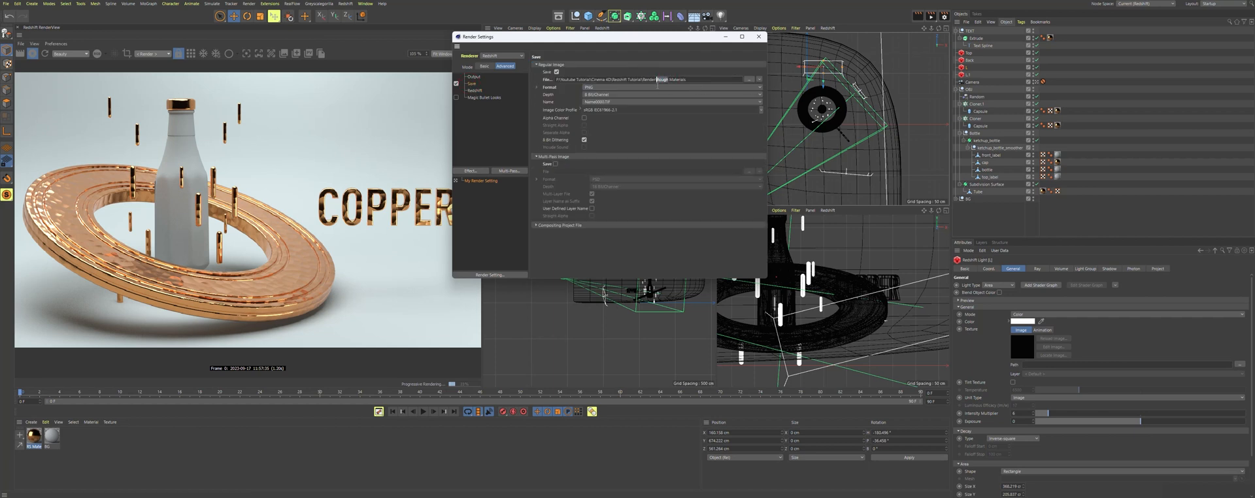
type("C")
key("Caps_Lock")
type("opper")
left_click(758, 37)
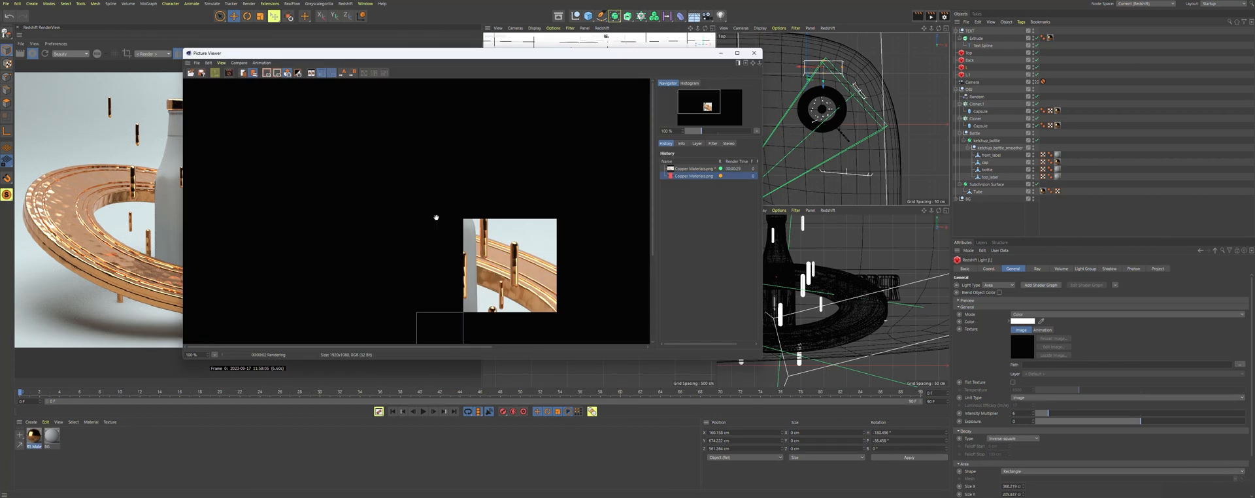
scroll(436, 217, "down", 1)
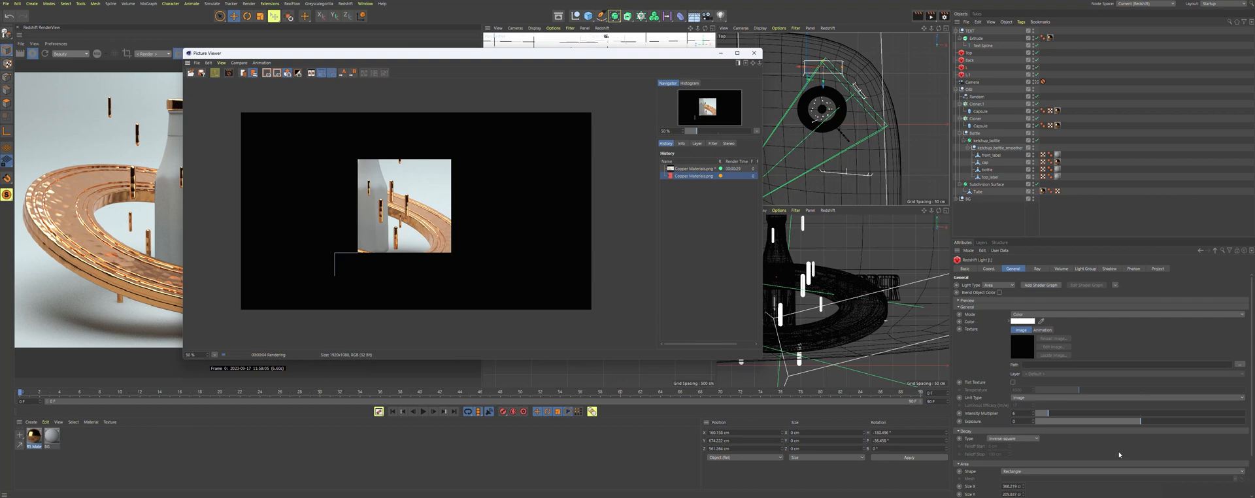